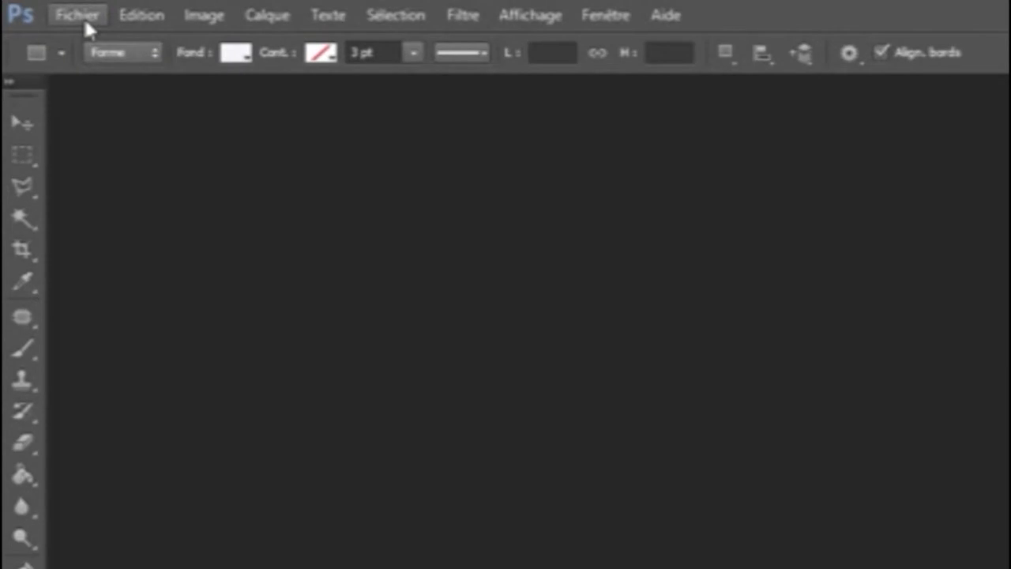
- Create a new document named Drapeau RDC with the Papier format international preset at A4 size, 300 pixels per inch
{"action": "left_click", "coordinate": [83, 15]}
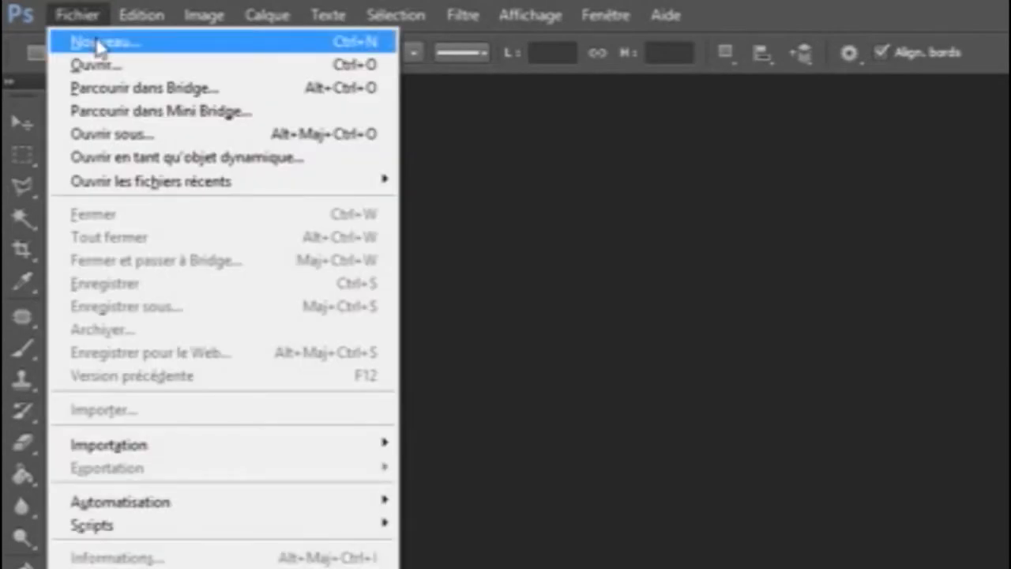
{"action": "left_click", "coordinate": [97, 41]}
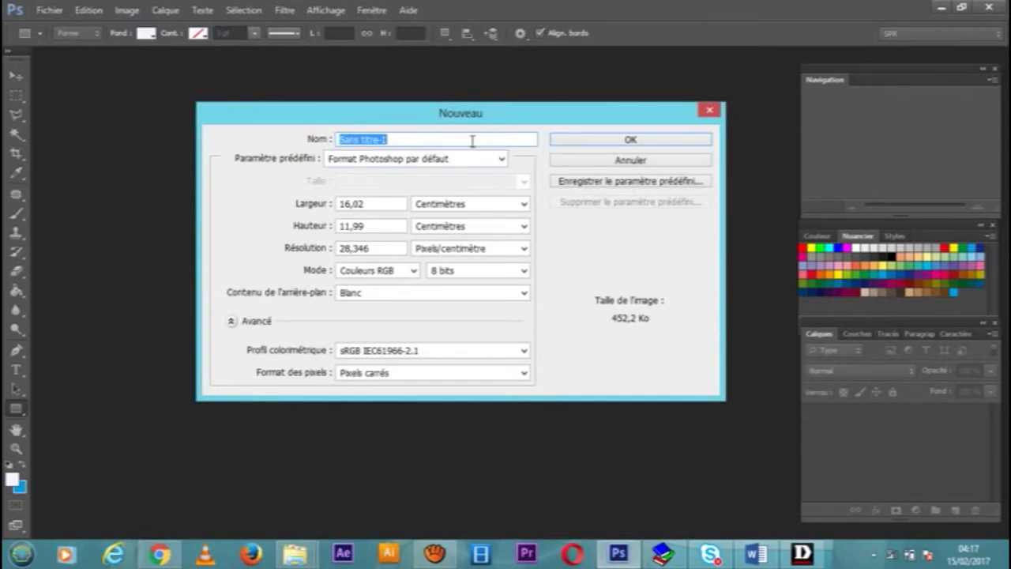
{"action": "left_click_drag", "start_coordinate": [436, 116], "coordinate": [497, 141]}
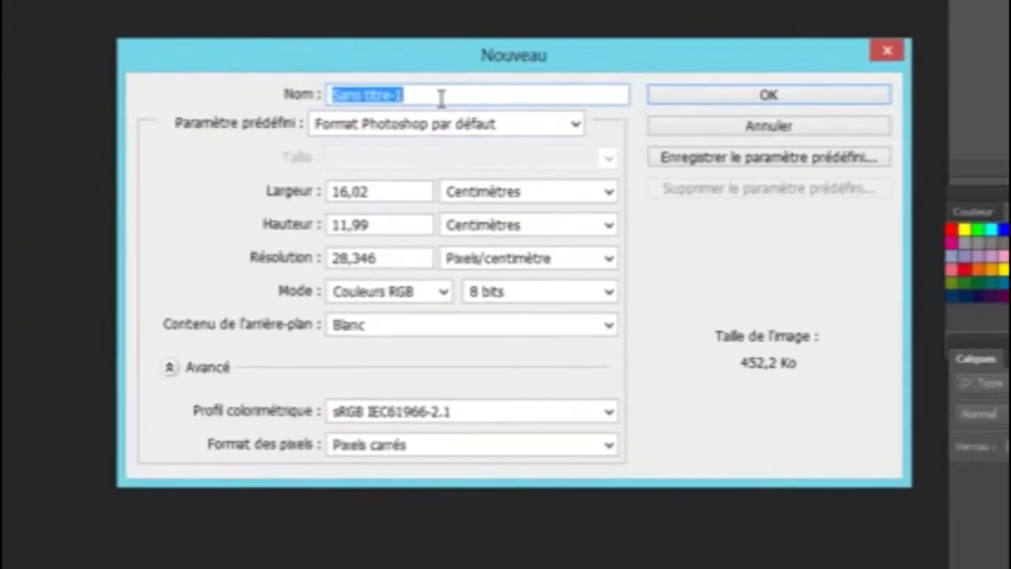
{"action": "type", "text": "Drapeau"}
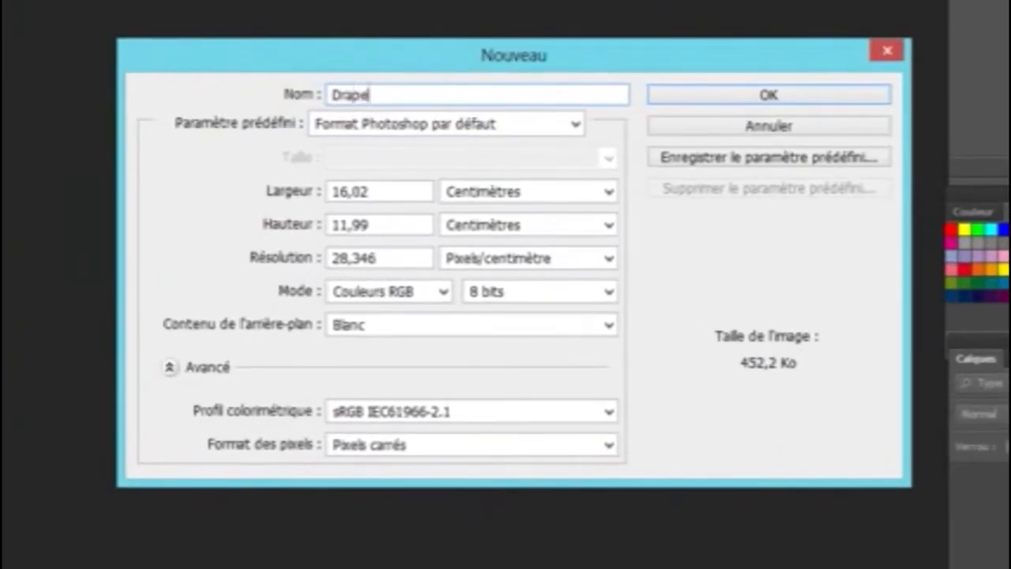
{"action": "type", "text": " RDC"}
{"action": "left_click_drag", "start_coordinate": [519, 60], "coordinate": [475, 61]}
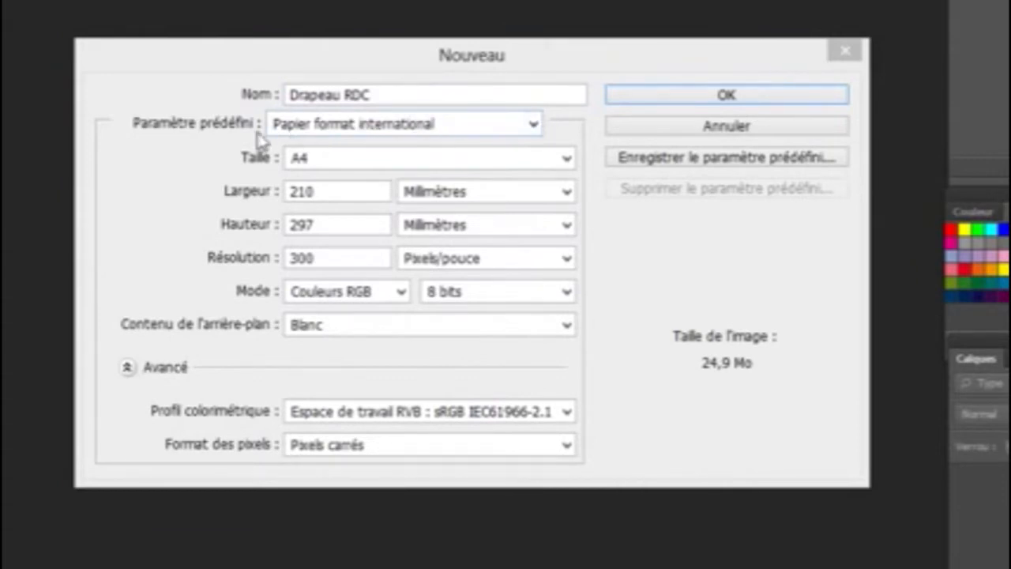
{"action": "left_click", "coordinate": [534, 128]}
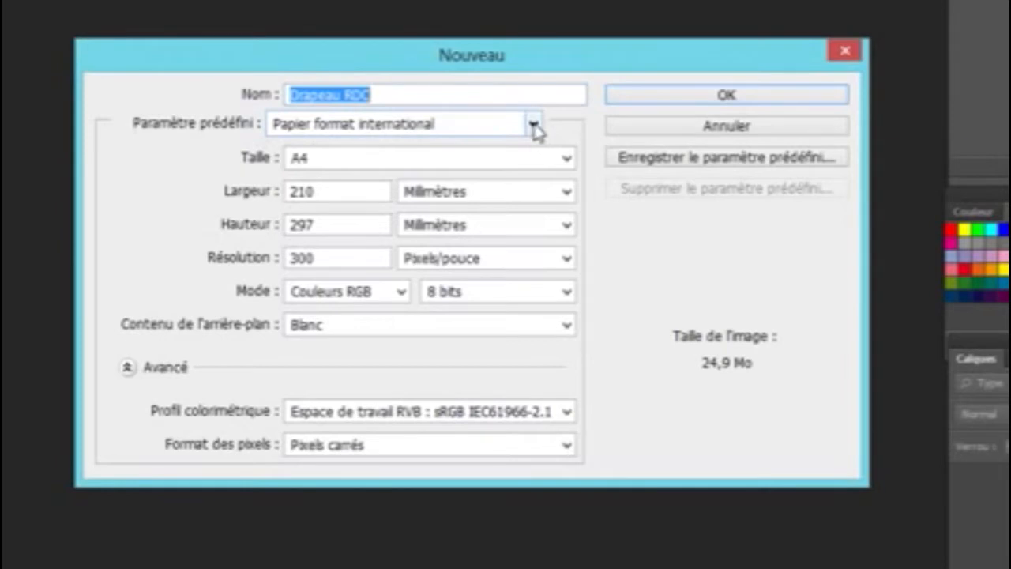
{"action": "left_click", "coordinate": [534, 127]}
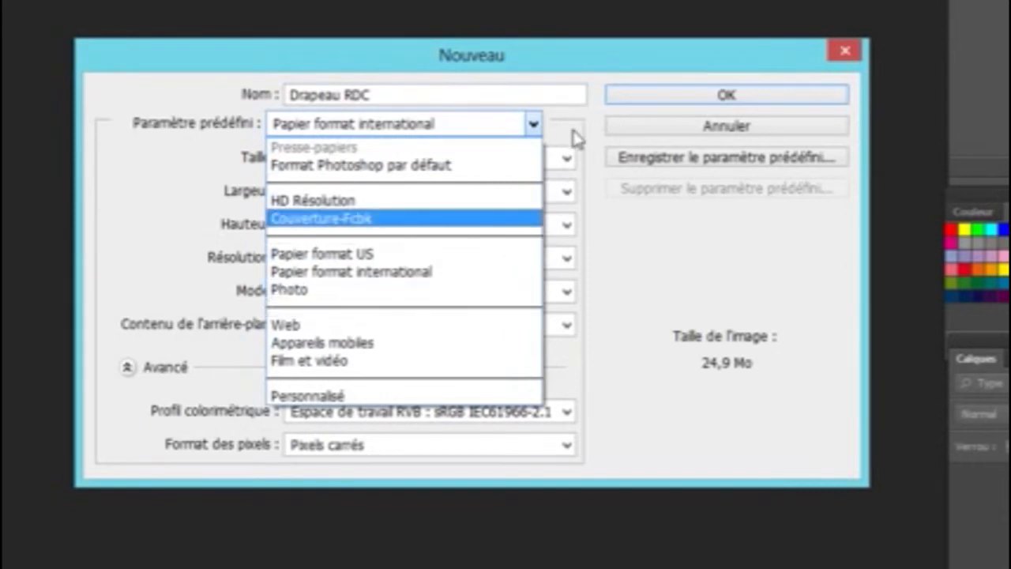
{"action": "left_click", "coordinate": [458, 273]}
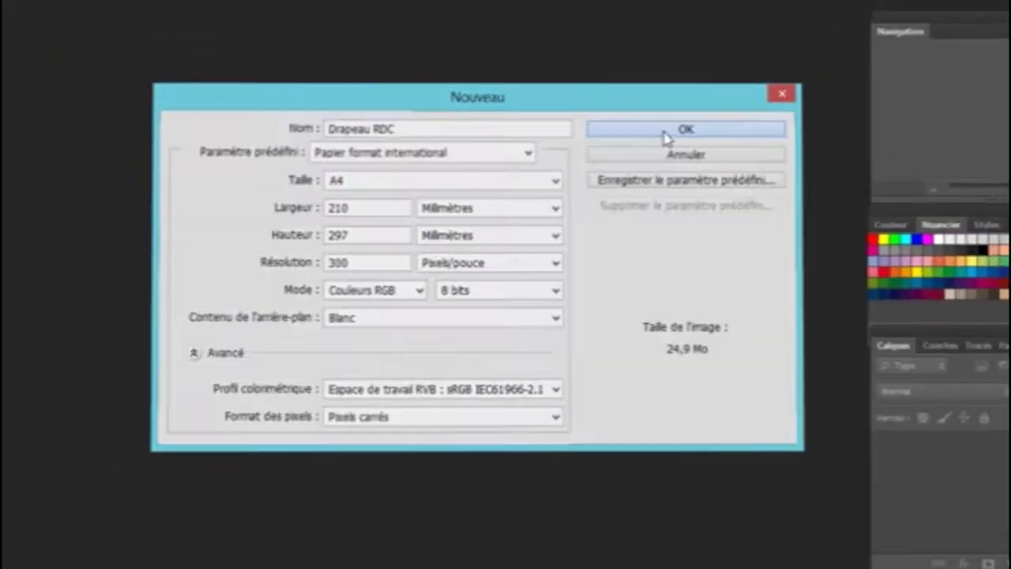
{"action": "left_click", "coordinate": [698, 96]}
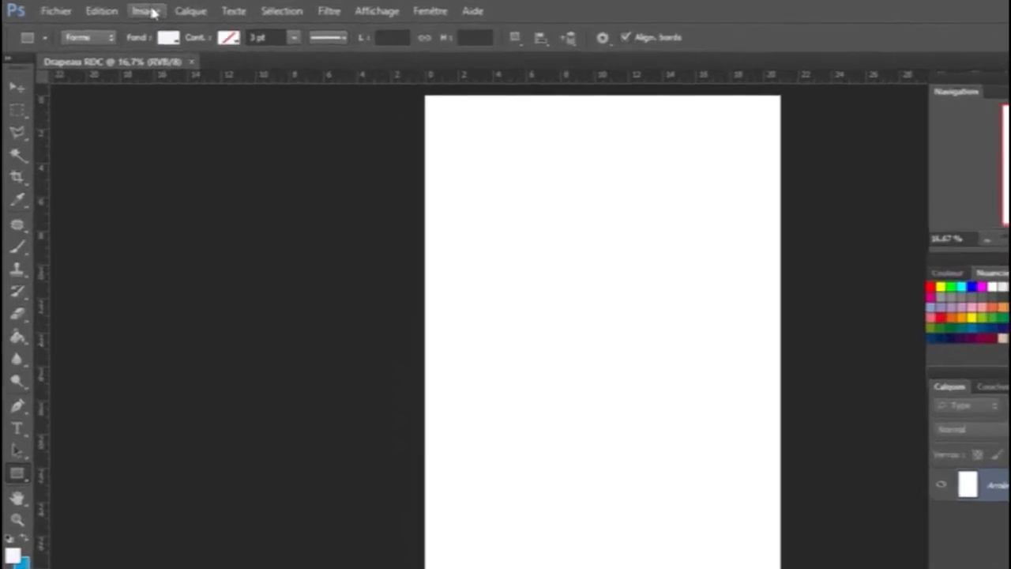
- Rotate the whole image 90° clockwise so the page is in landscape orientation
{"action": "left_click", "coordinate": [146, 11]}
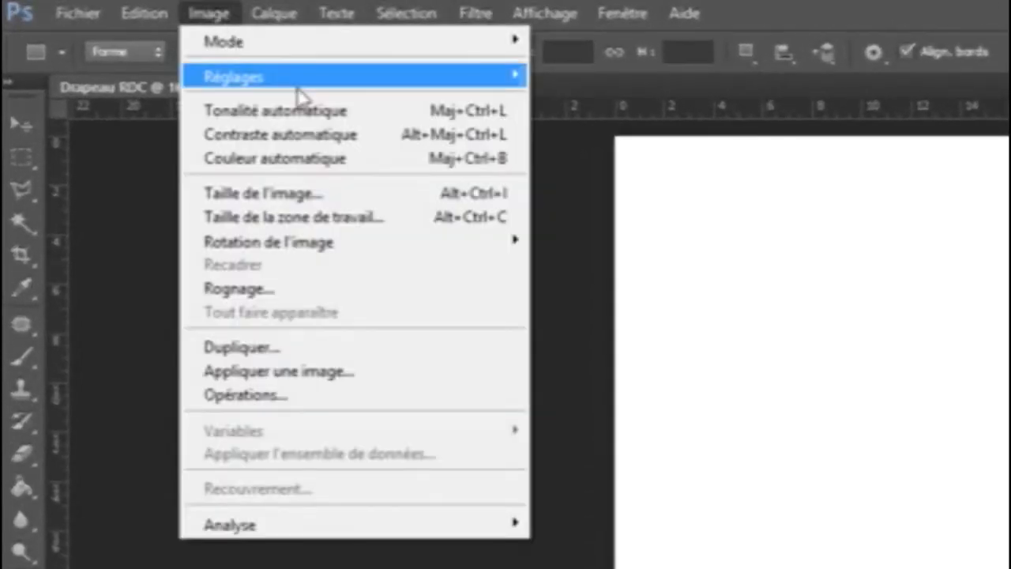
{"action": "mouse_move", "coordinate": [397, 250]}
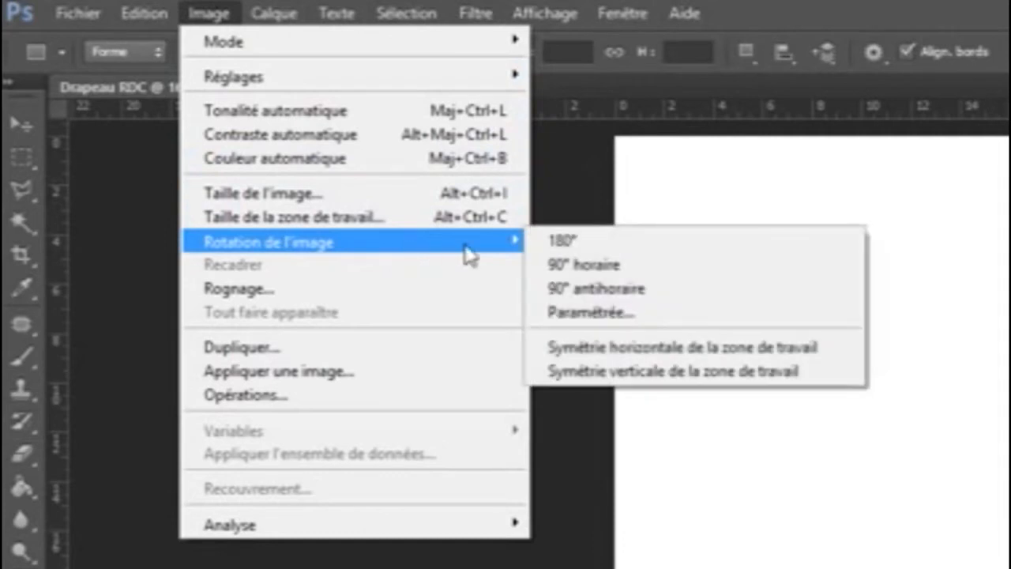
{"action": "left_click", "coordinate": [638, 269]}
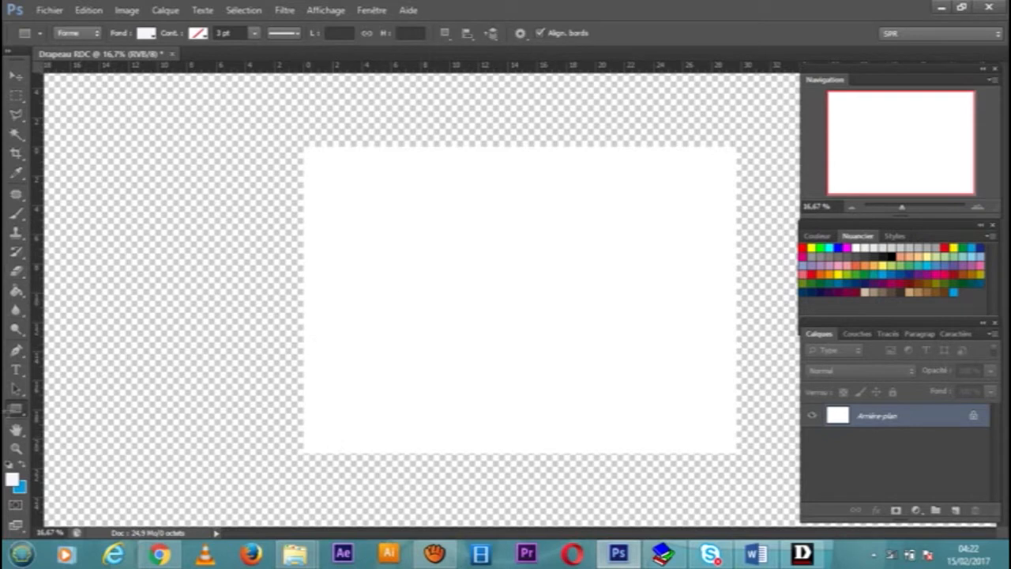
- Set up the Line tool in Pixels mode with black as the foreground colour
{"action": "right_click", "coordinate": [18, 410]}
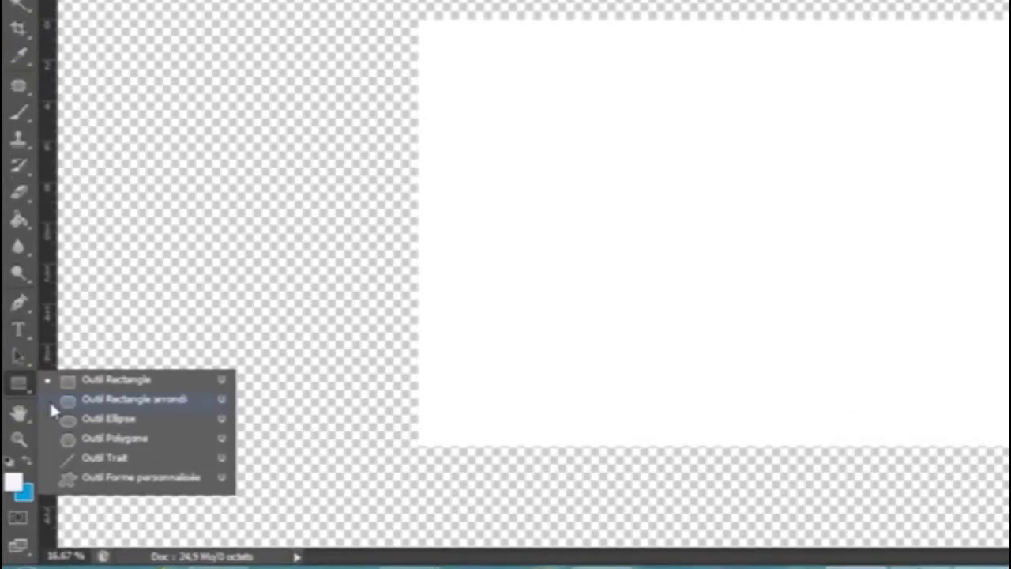
{"action": "left_click", "coordinate": [67, 459]}
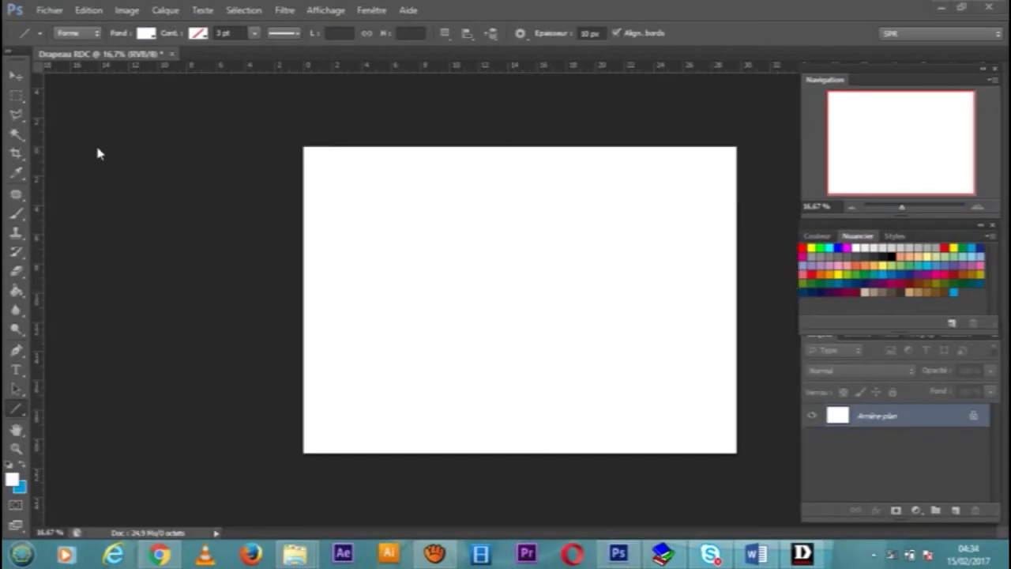
{"action": "left_click", "coordinate": [95, 34]}
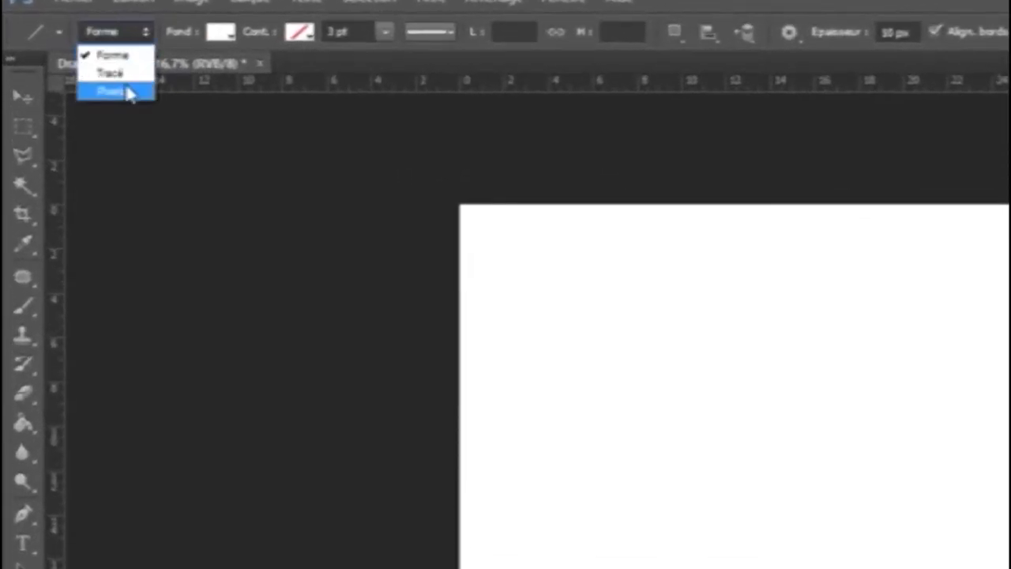
{"action": "left_click", "coordinate": [129, 95]}
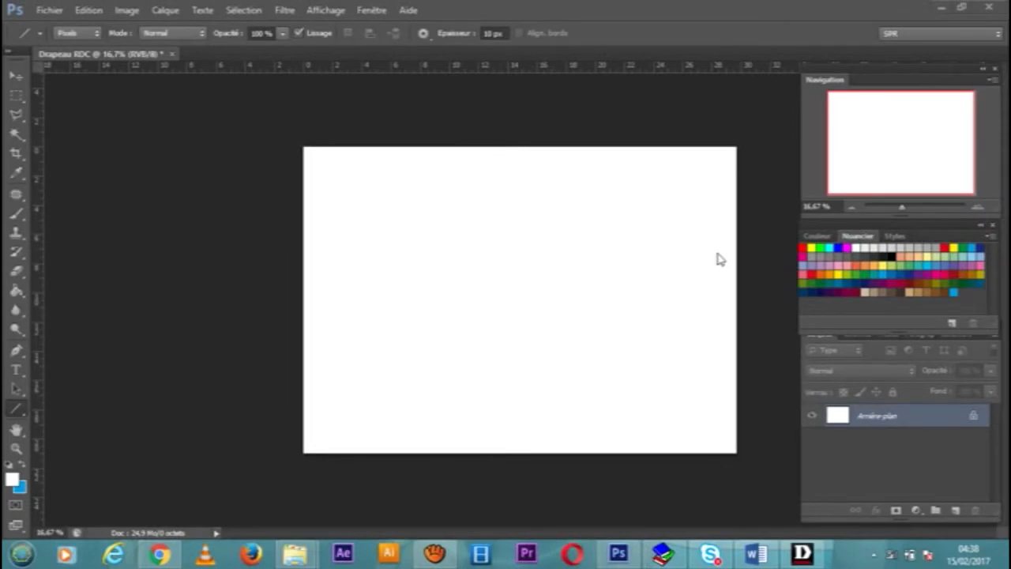
{"action": "left_click", "coordinate": [893, 255]}
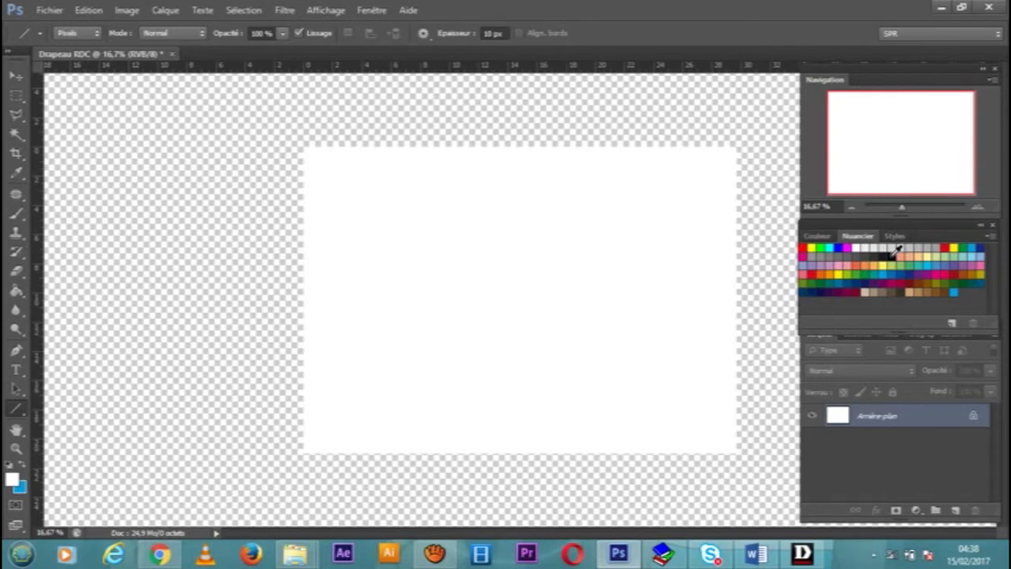
{"action": "left_click", "coordinate": [892, 255]}
{"action": "left_click", "coordinate": [803, 248]}
{"action": "left_click", "coordinate": [811, 248]}
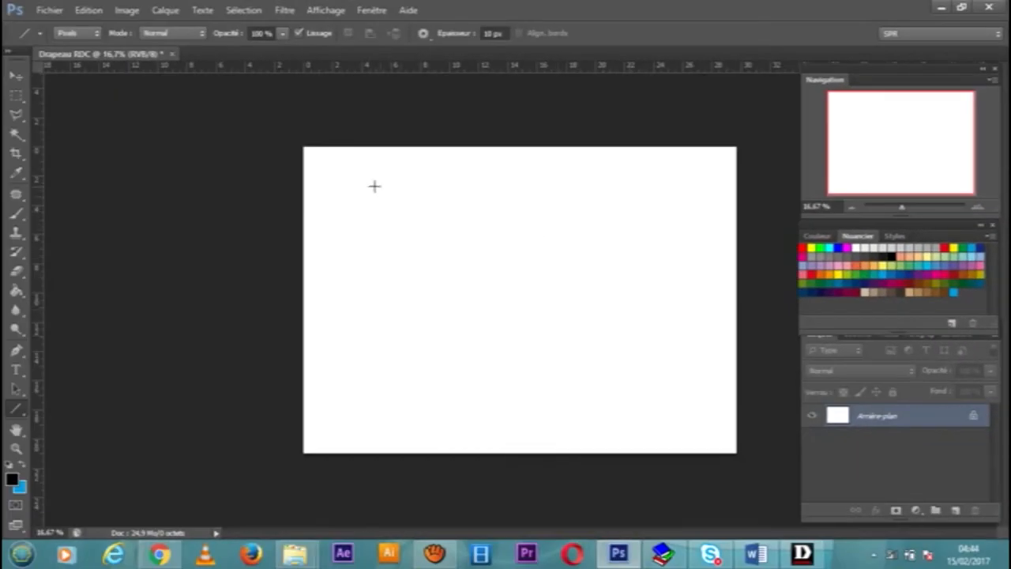
- Try a slanted line across the upper part of the canvas, undo it, and set the line thickness to 20 px
{"action": "left_click_drag", "start_coordinate": [356, 182], "coordinate": [542, 210]}
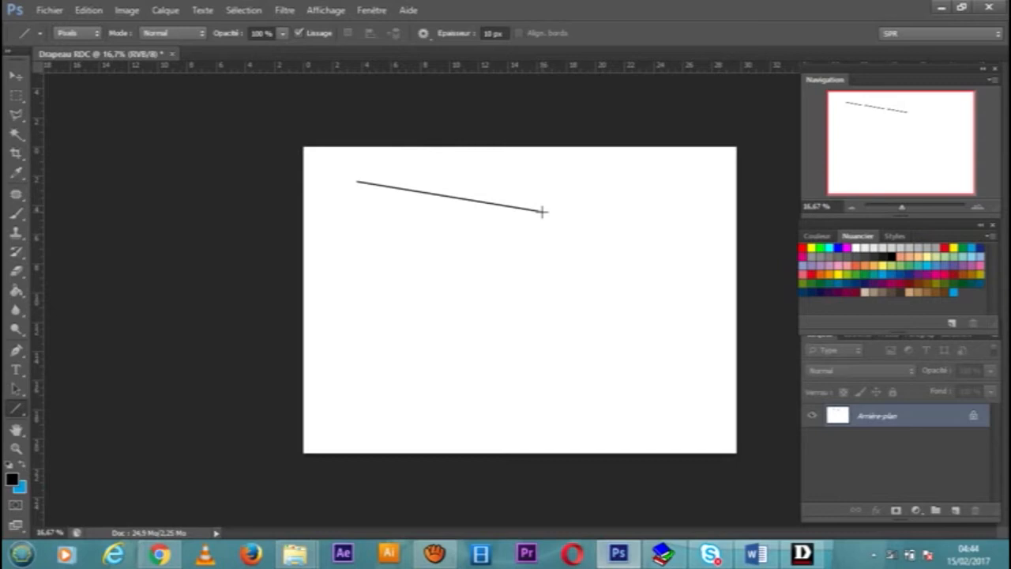
{"action": "key", "text": "ctrl+z"}
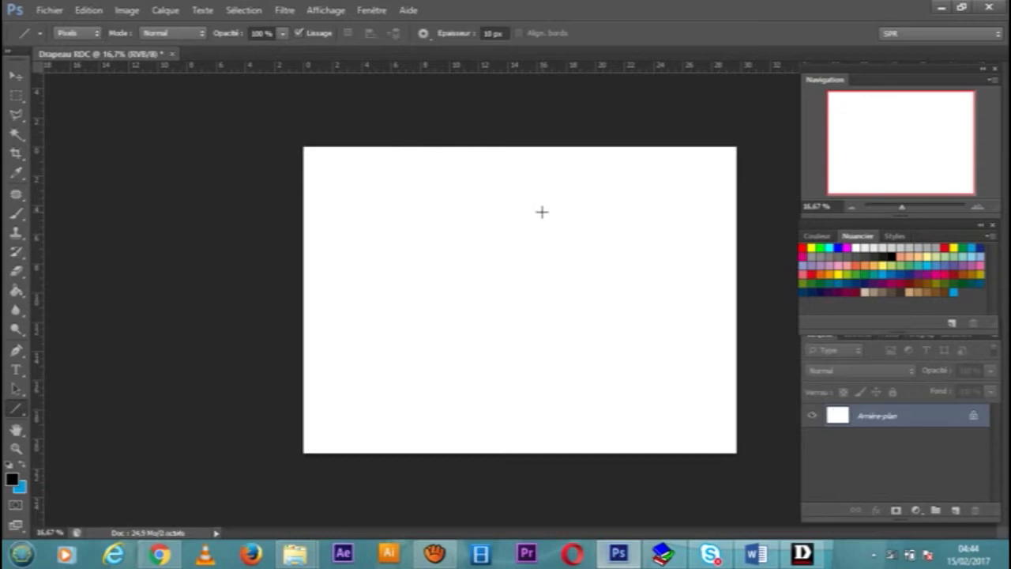
{"action": "double_click", "coordinate": [485, 32]}
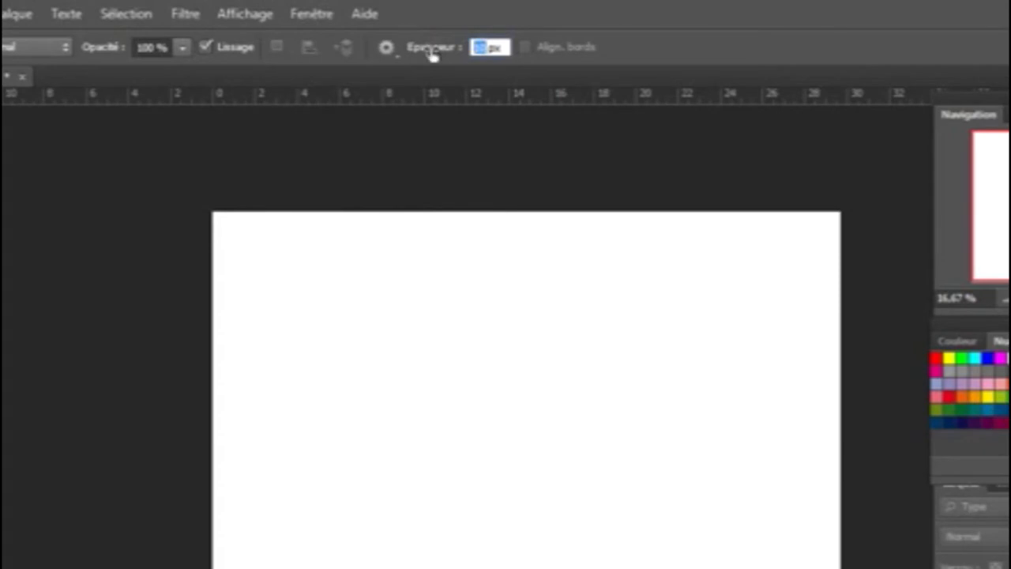
{"action": "type", "text": "20"}
{"action": "key", "text": "Return"}
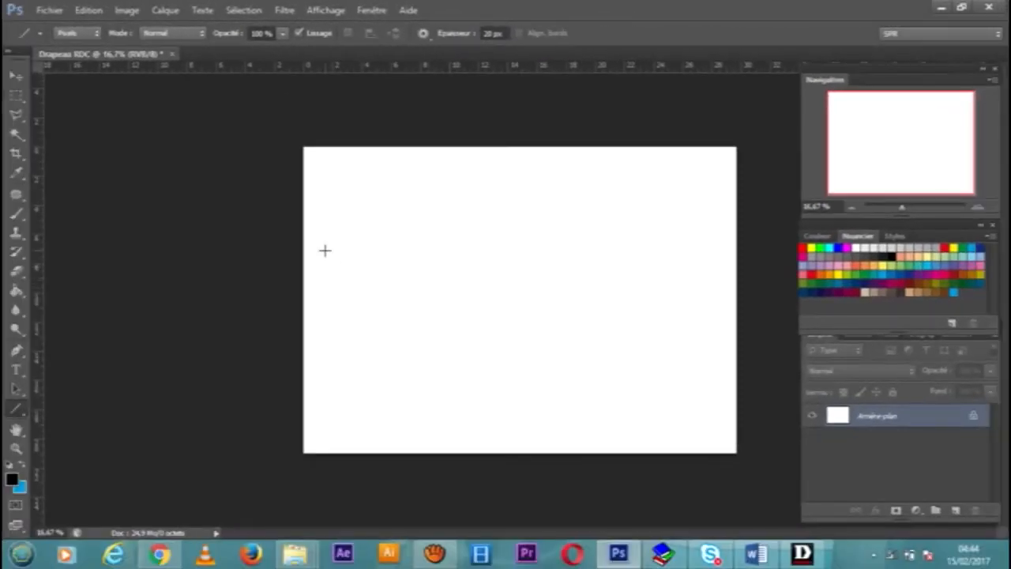
- Try freehand black lines along the upper and right-hand parts of the page and undo them all
{"action": "mouse_move", "coordinate": [359, 219]}
{"action": "left_mouse_down"}
{"action": "mouse_move", "coordinate": [490, 207]}
{"action": "mouse_move", "coordinate": [628, 216]}
{"action": "left_mouse_up"}
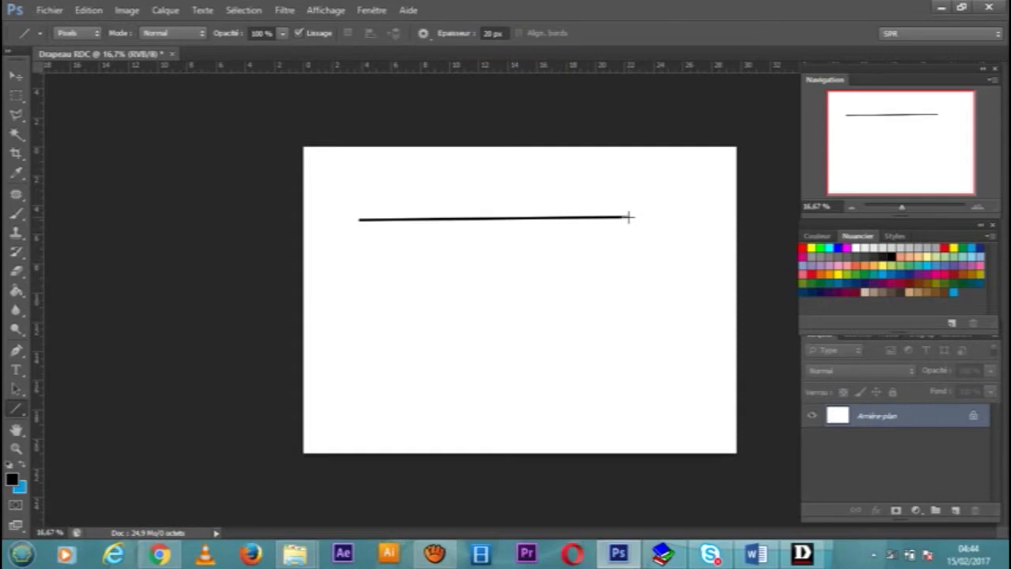
{"action": "key", "text": "ctrl+z"}
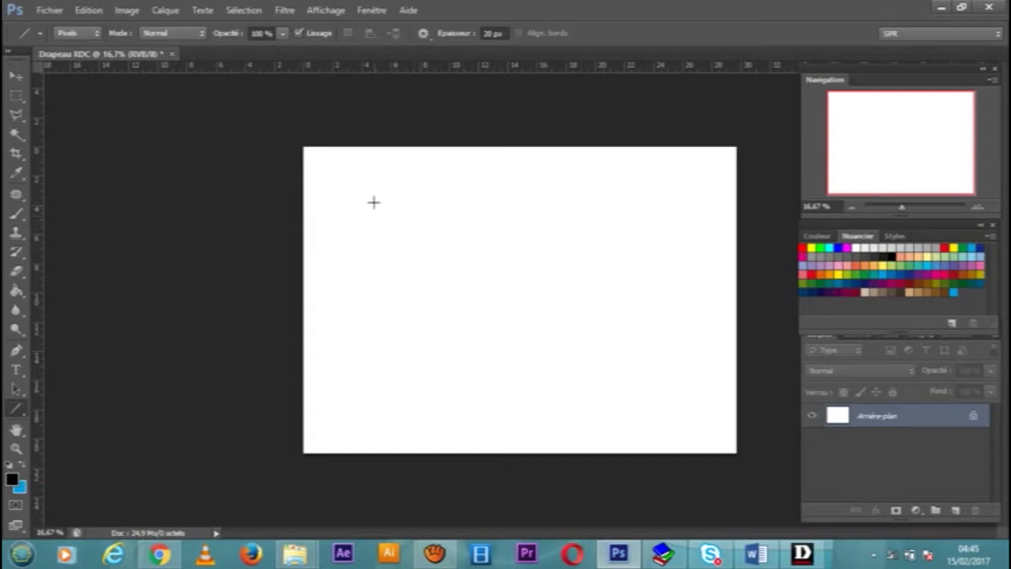
{"action": "left_click_drag", "start_coordinate": [373, 196], "coordinate": [657, 362]}
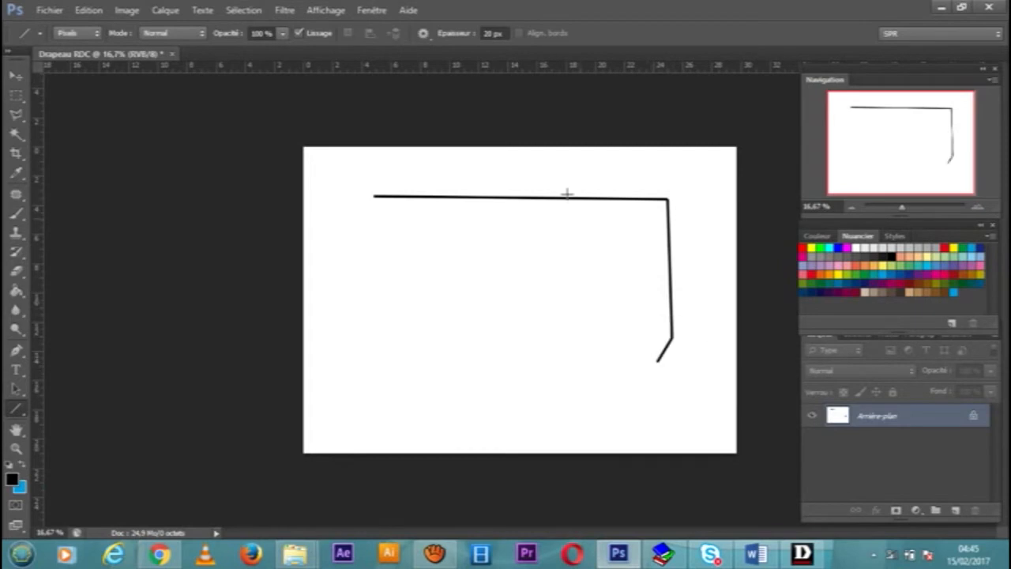
{"action": "left_click", "coordinate": [90, 11]}
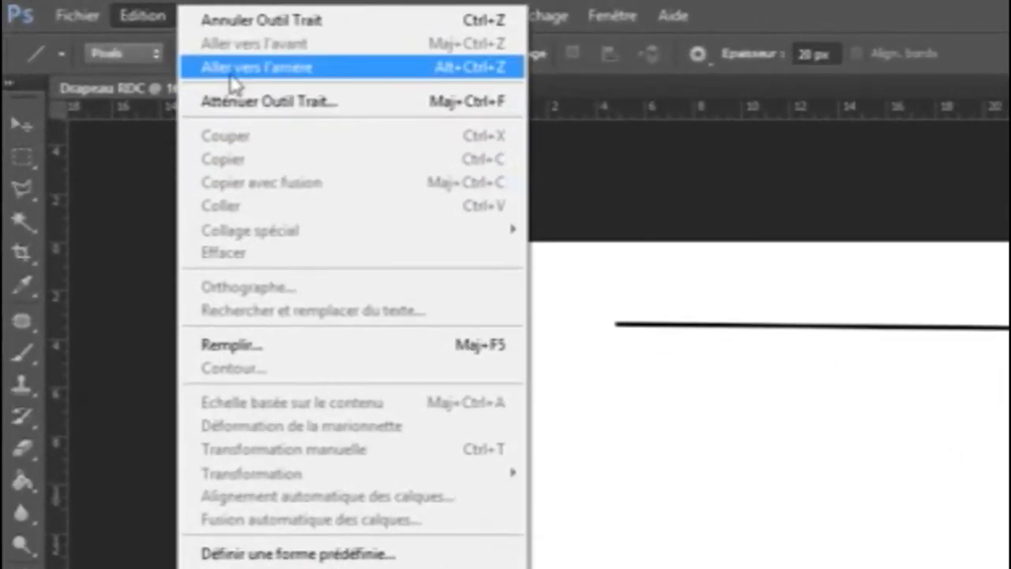
{"action": "left_click", "coordinate": [281, 53]}
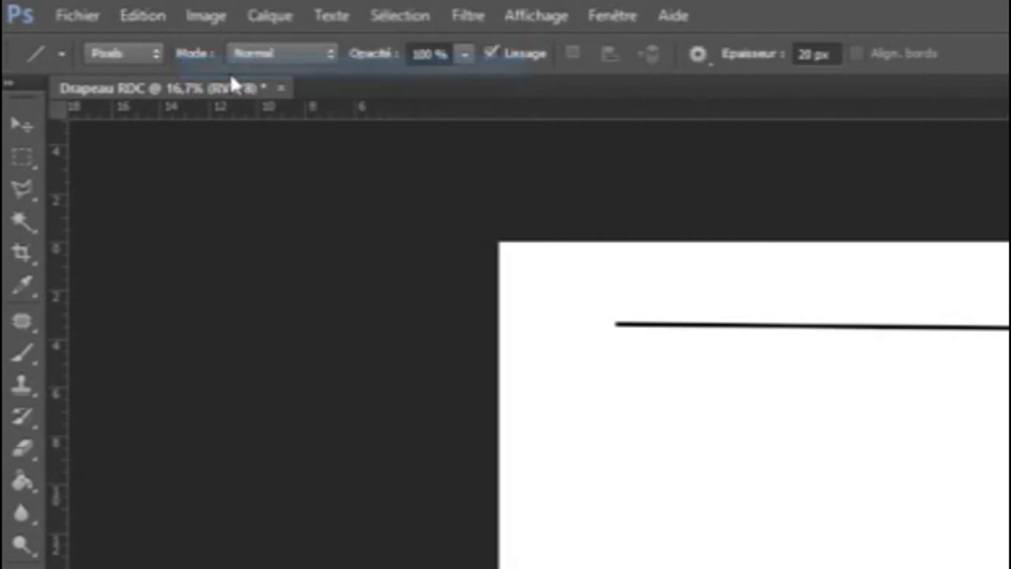
{"action": "left_click", "coordinate": [154, 14]}
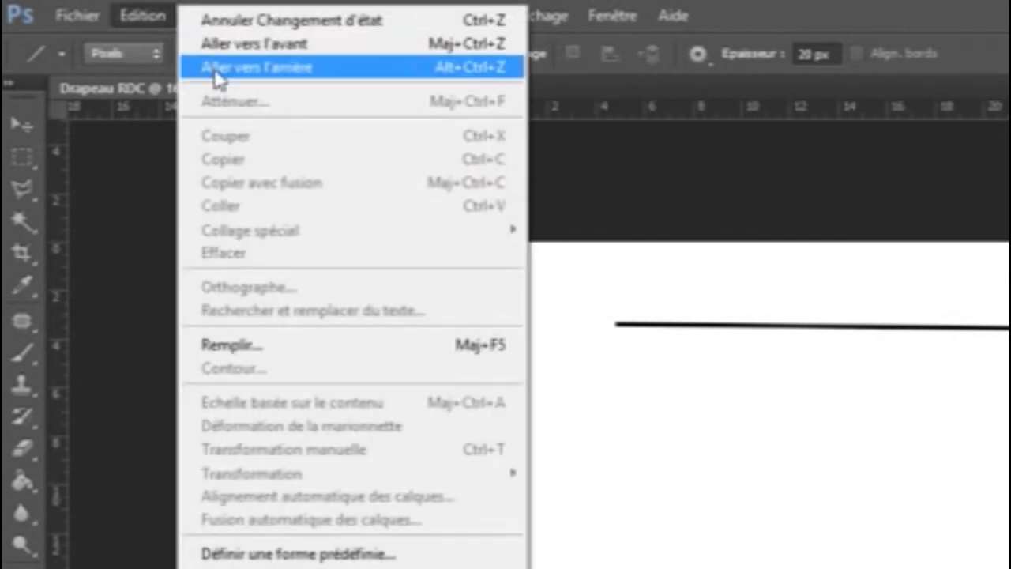
{"action": "left_click", "coordinate": [215, 70]}
{"action": "left_click", "coordinate": [152, 15]}
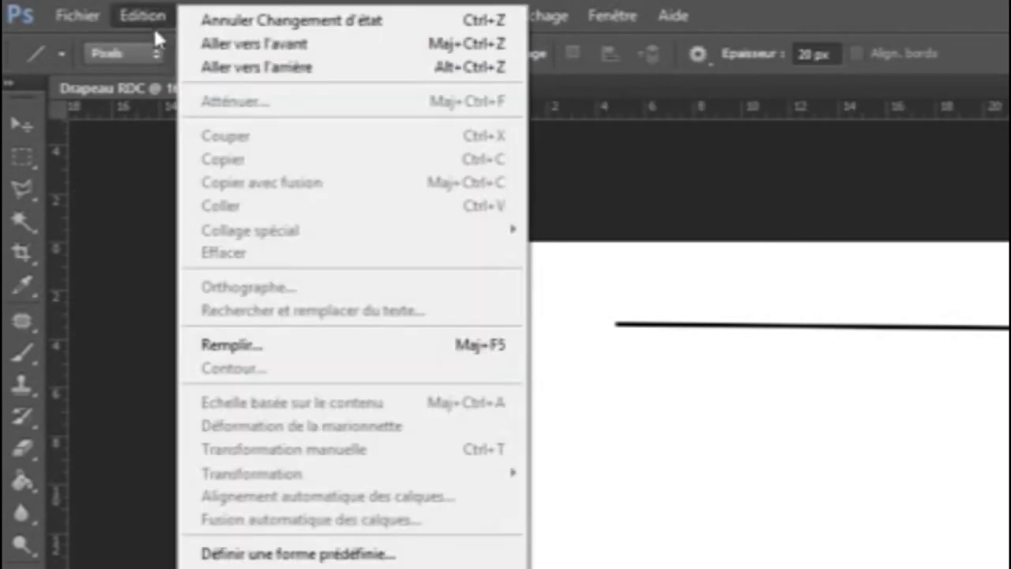
{"action": "left_click", "coordinate": [213, 68]}
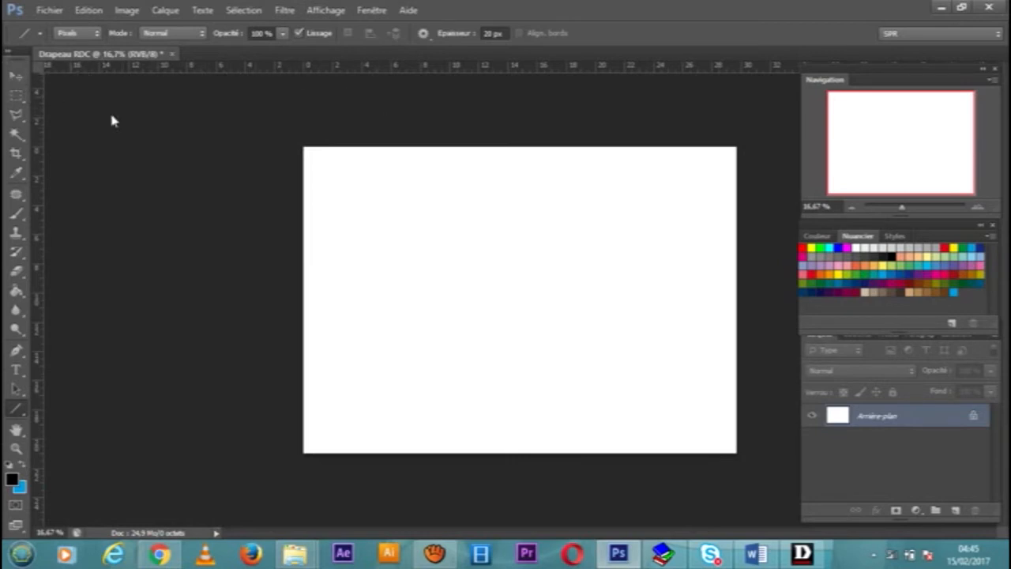
- Frame the flag area with horizontal guides at about 5 and 16 cm and vertical guides at about 2.4 and 26.4 cm
{"action": "left_click", "coordinate": [16, 76]}
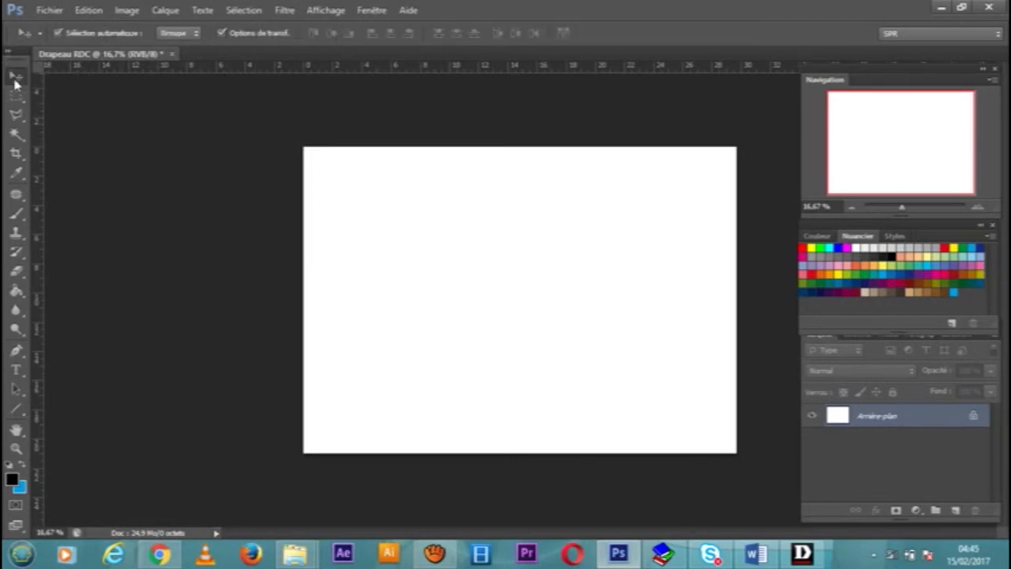
{"action": "mouse_move", "coordinate": [496, 71]}
{"action": "left_mouse_down"}
{"action": "mouse_move", "coordinate": [496, 203]}
{"action": "mouse_move", "coordinate": [502, 70]}
{"action": "left_mouse_up"}
{"action": "left_click_drag", "start_coordinate": [483, 70], "coordinate": [487, 218]}
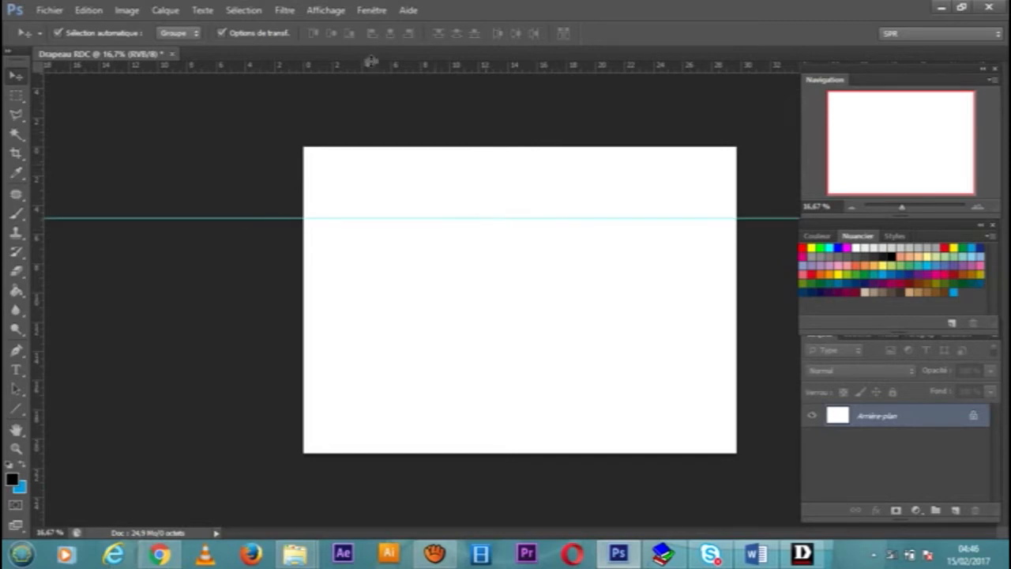
{"action": "left_click_drag", "start_coordinate": [409, 72], "coordinate": [410, 385]}
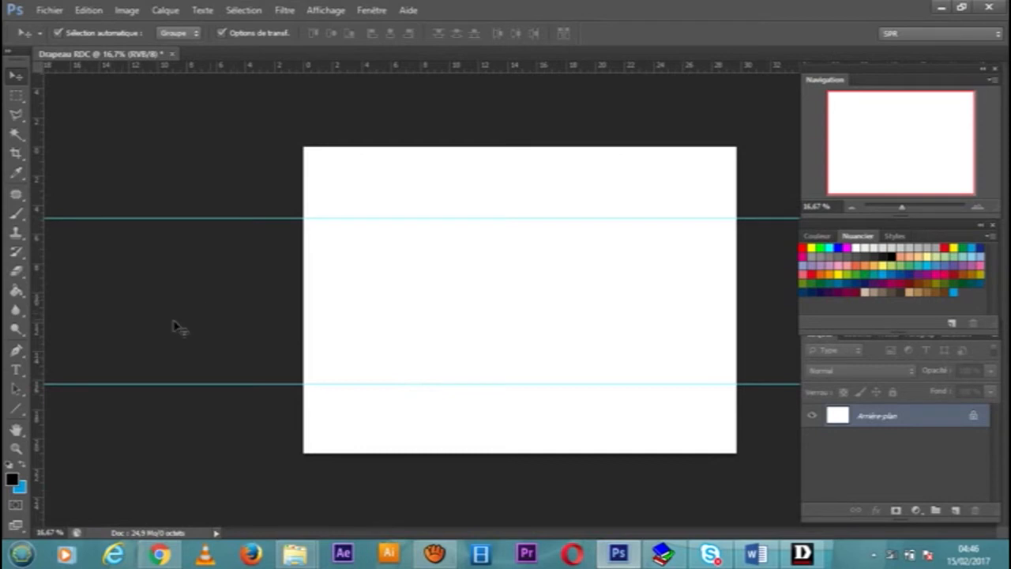
{"action": "left_click_drag", "start_coordinate": [36, 311], "coordinate": [338, 319]}
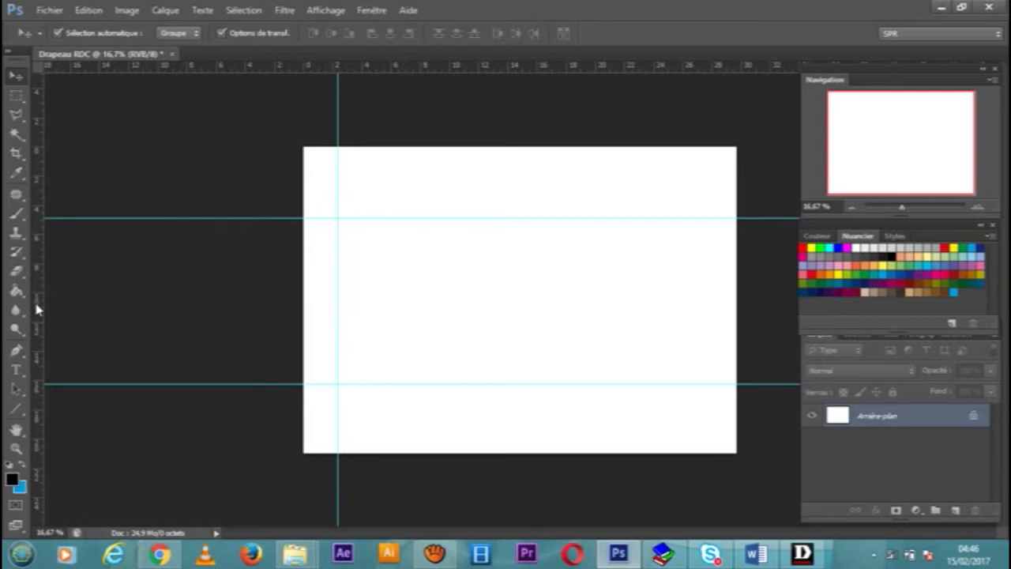
{"action": "left_click_drag", "start_coordinate": [37, 310], "coordinate": [689, 328]}
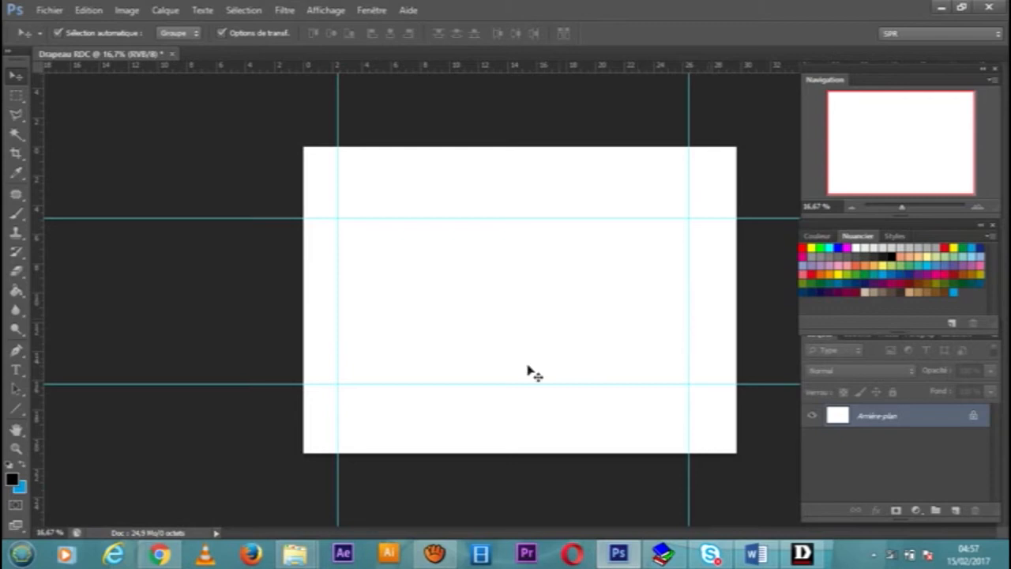
- Draw the flag's rectangular outline along the guides with 20 px black lines, about 24 cm wide
{"action": "left_click", "coordinate": [16, 411]}
{"action": "left_click", "coordinate": [16, 413]}
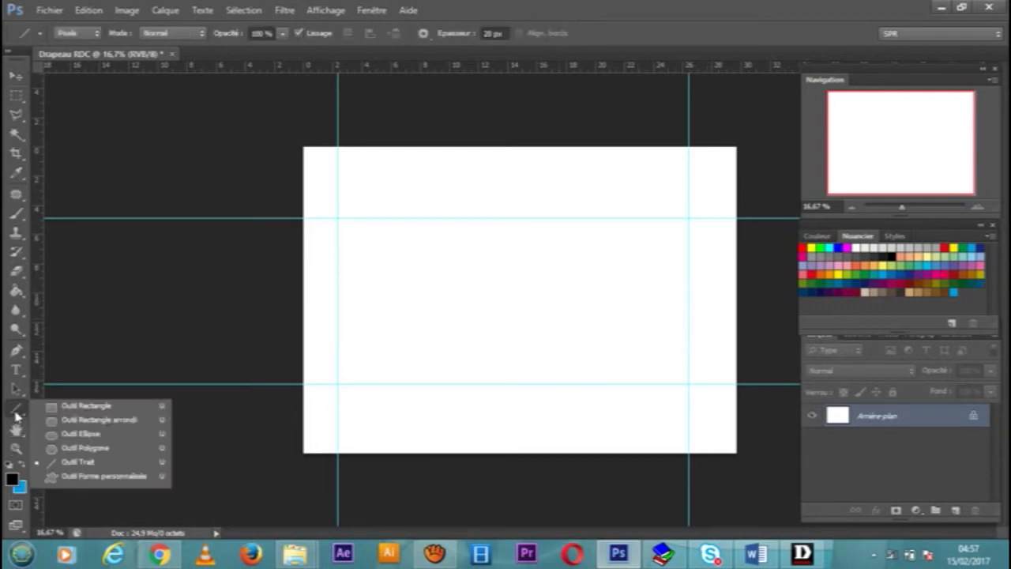
{"action": "left_click", "coordinate": [101, 465]}
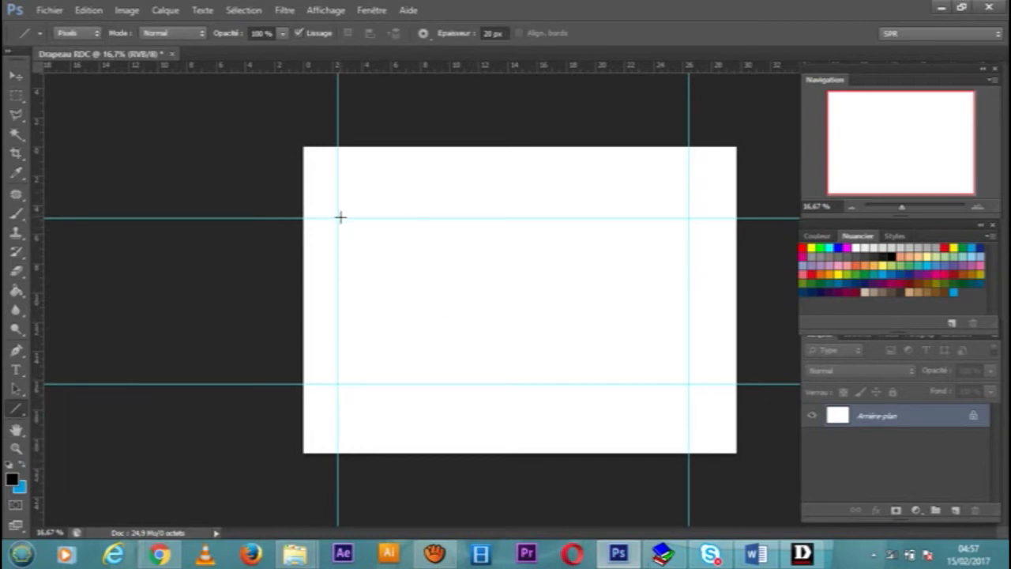
{"action": "left_click_drag", "start_coordinate": [337, 218], "coordinate": [687, 218]}
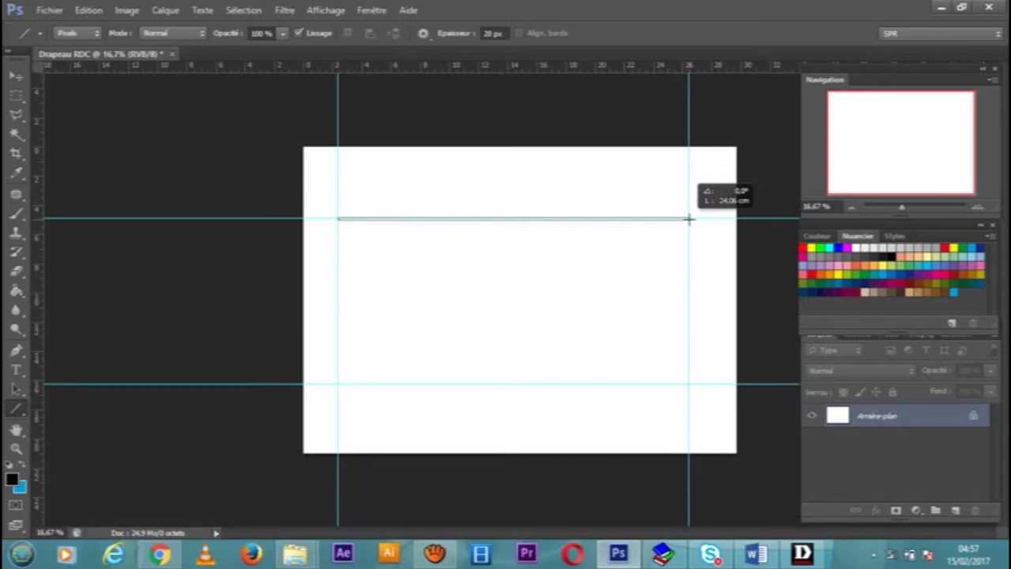
{"action": "left_click_drag", "start_coordinate": [688, 219], "coordinate": [336, 384]}
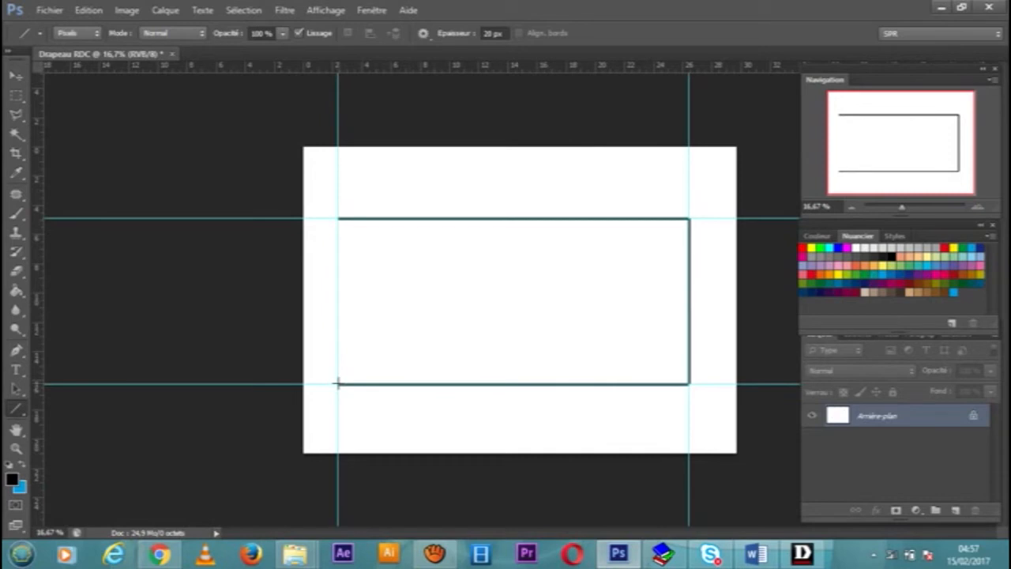
{"action": "left_click_drag", "start_coordinate": [338, 385], "coordinate": [339, 217]}
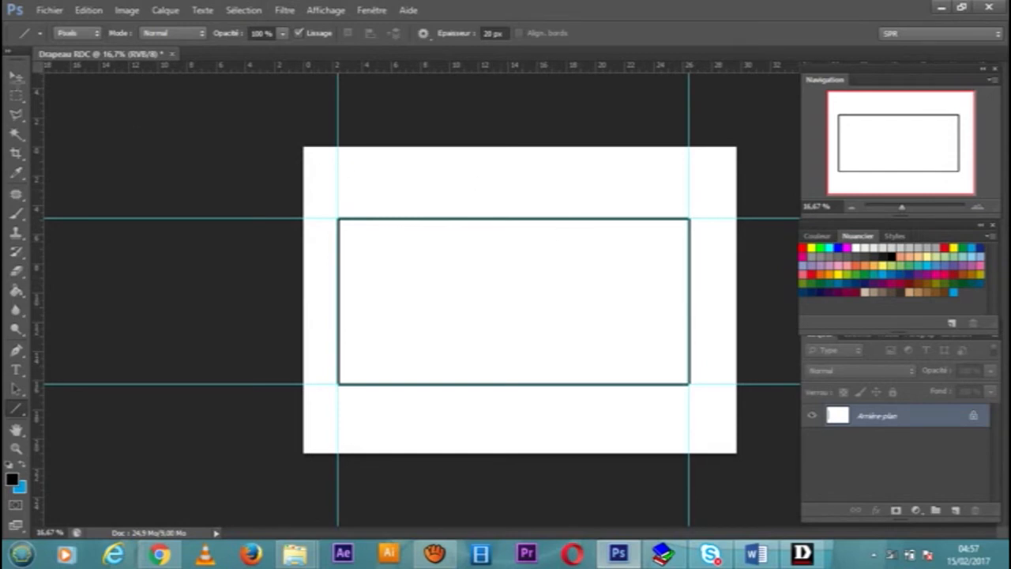
- Remove both vertical and both horizontal guides from the document
{"action": "left_click", "coordinate": [16, 75]}
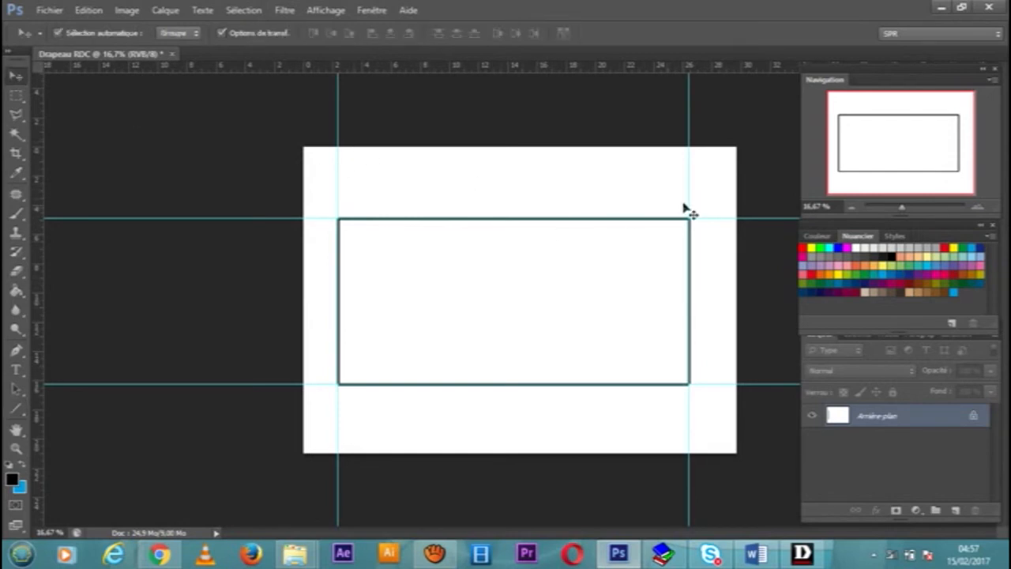
{"action": "left_click_drag", "start_coordinate": [689, 202], "coordinate": [31, 210]}
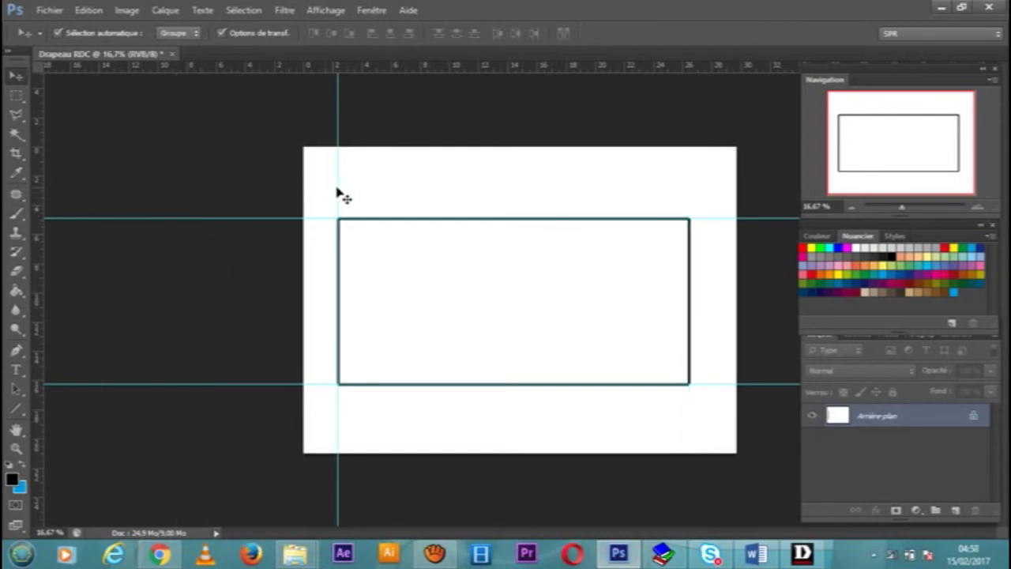
{"action": "left_click_drag", "start_coordinate": [336, 188], "coordinate": [38, 199]}
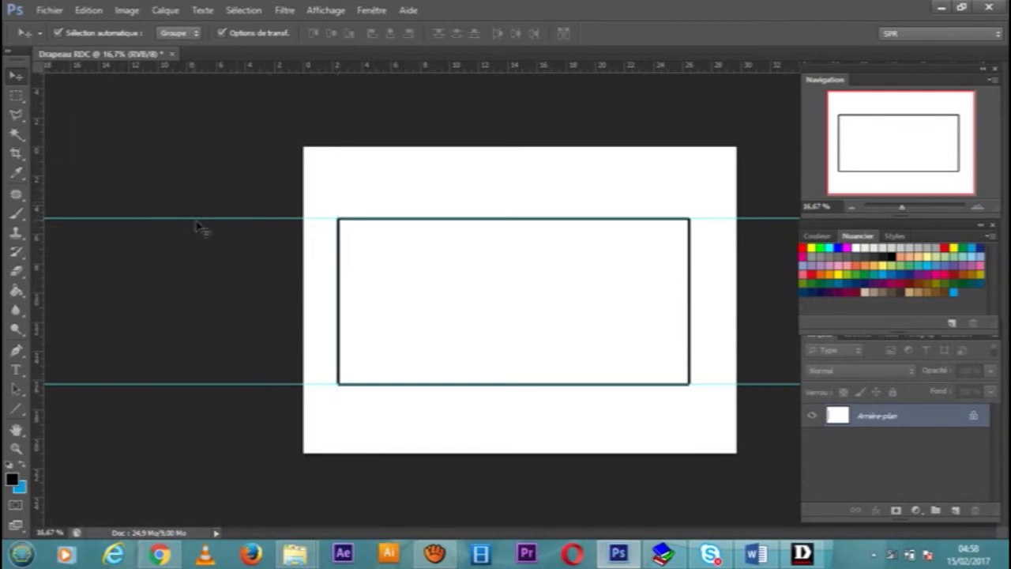
{"action": "left_click_drag", "start_coordinate": [198, 220], "coordinate": [213, 61]}
{"action": "left_click_drag", "start_coordinate": [248, 384], "coordinate": [292, 65]}
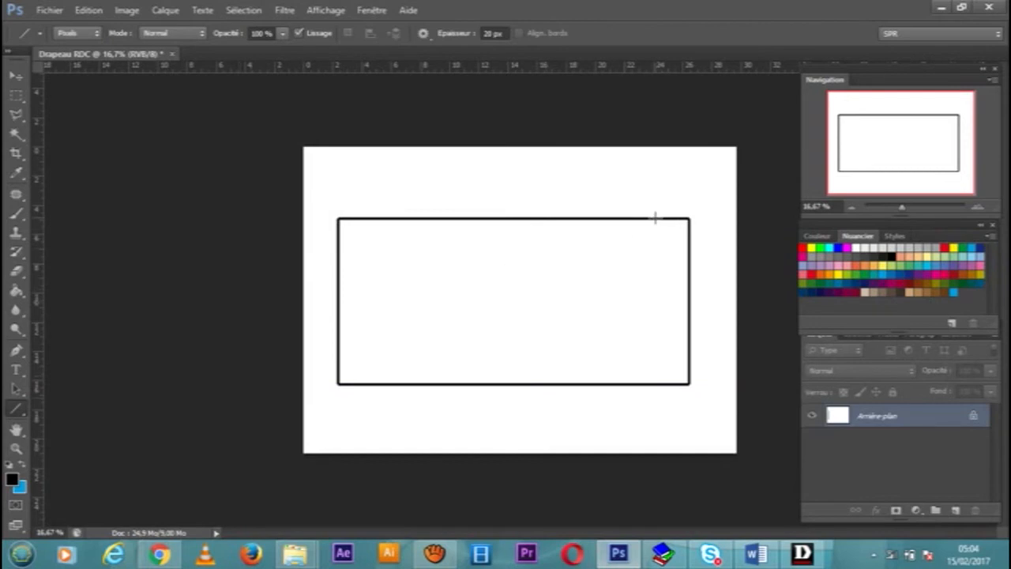
- Draw four parallel 20 px black diagonals from the rectangle's lower-left to upper-right corner area, forming a wide central band between two thin stripes
{"action": "mouse_move", "coordinate": [654, 220]}
{"action": "left_mouse_down"}
{"action": "mouse_move", "coordinate": [377, 356]}
{"action": "mouse_move", "coordinate": [338, 364]}
{"action": "left_mouse_up"}
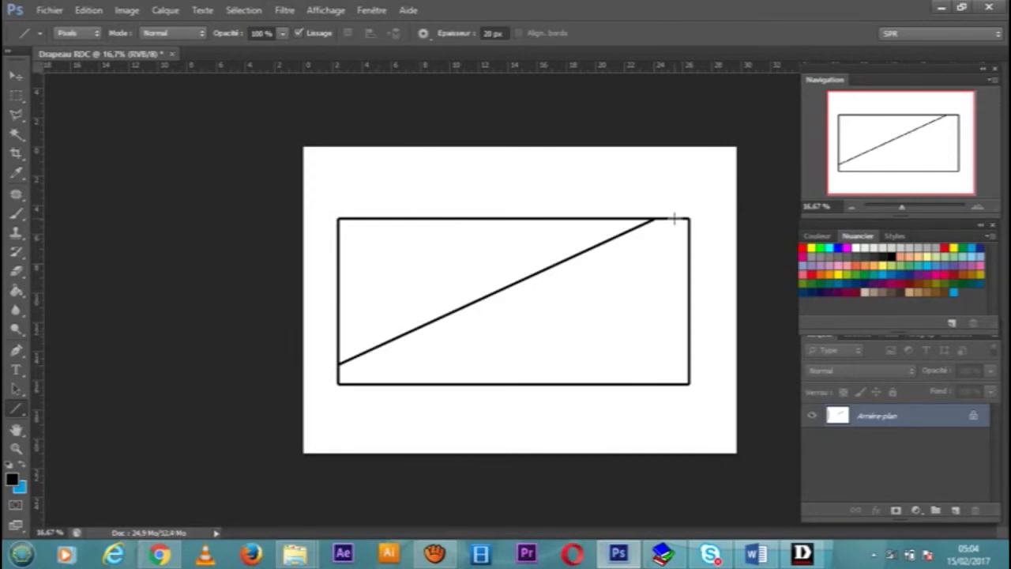
{"action": "left_click_drag", "start_coordinate": [672, 219], "coordinate": [342, 370]}
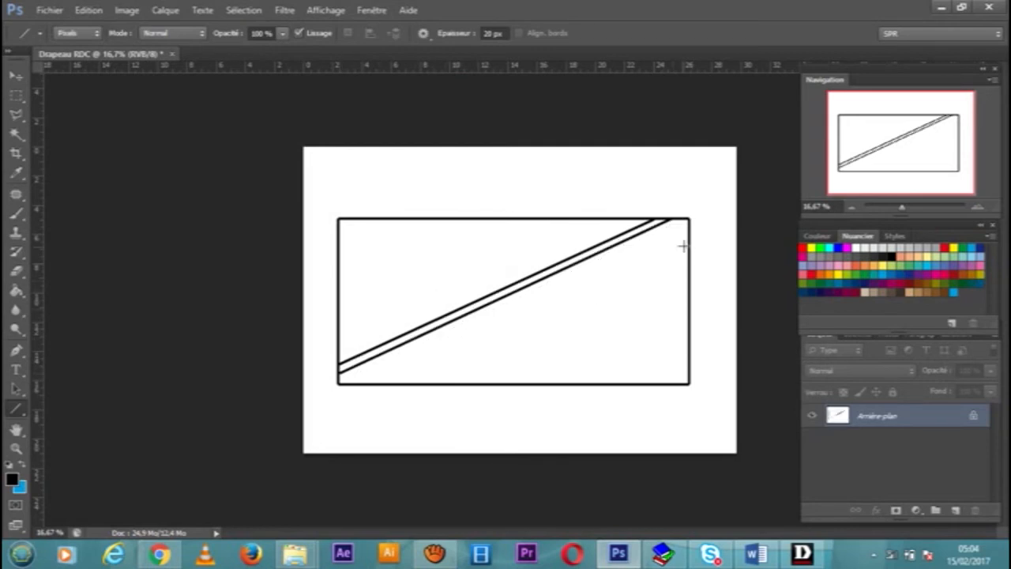
{"action": "left_click_drag", "start_coordinate": [689, 237], "coordinate": [371, 384]}
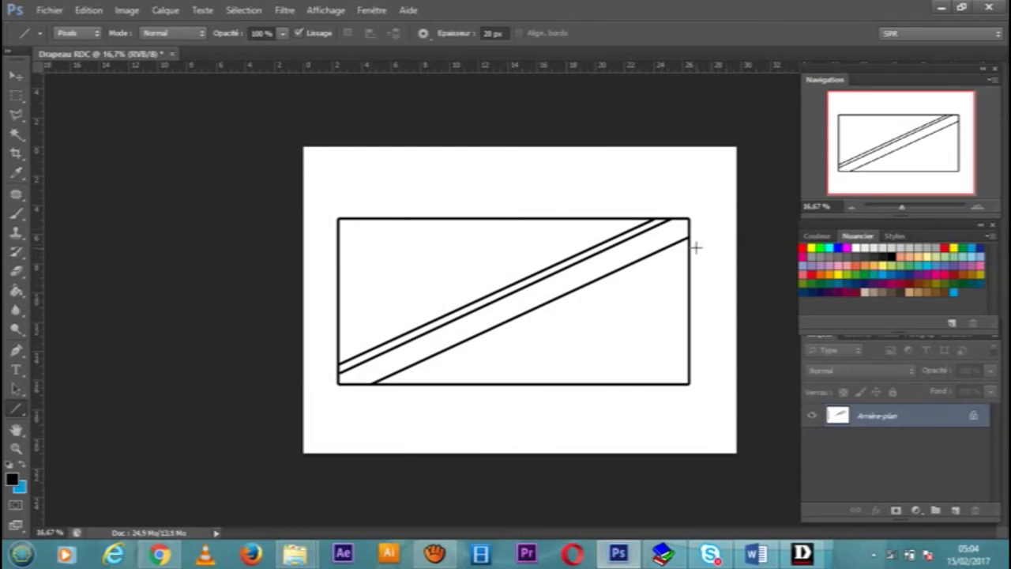
{"action": "left_click_drag", "start_coordinate": [687, 246], "coordinate": [392, 384]}
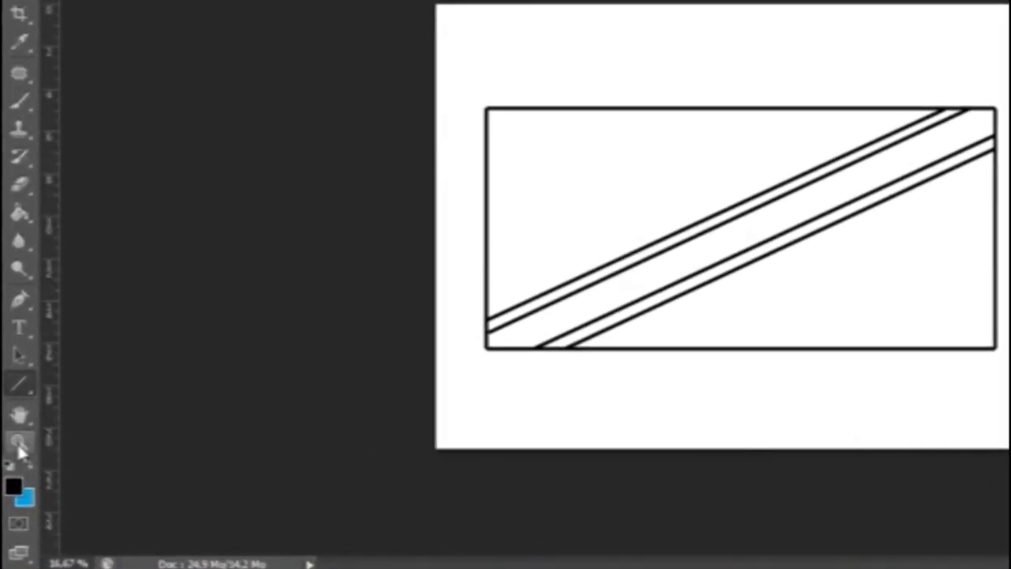
- Draw a closed five-pointed star outline, about 5.4 cm wide, in the flag's upper-left corner with the Line tool
{"action": "left_click", "coordinate": [19, 446]}
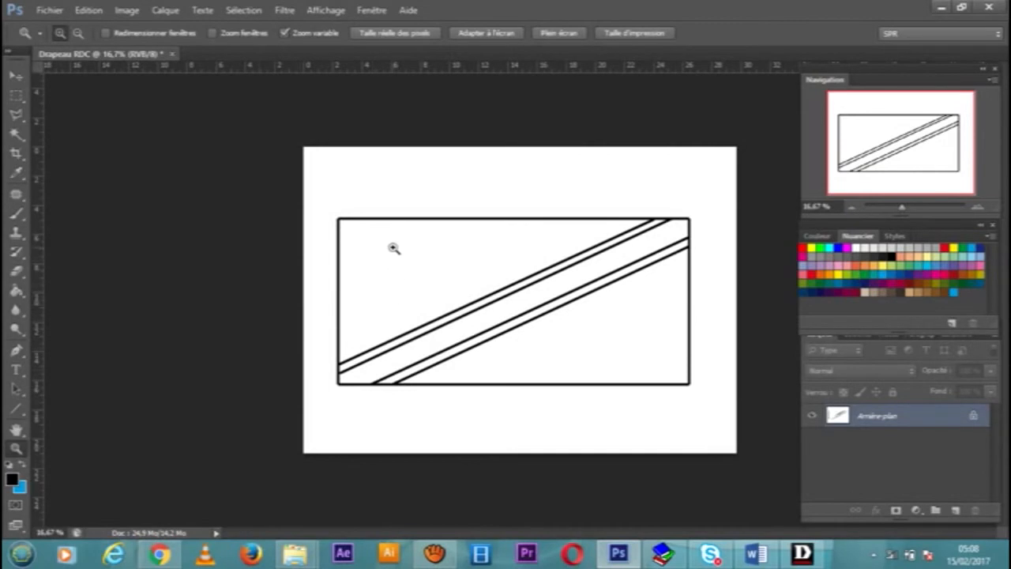
{"action": "left_click", "coordinate": [393, 248]}
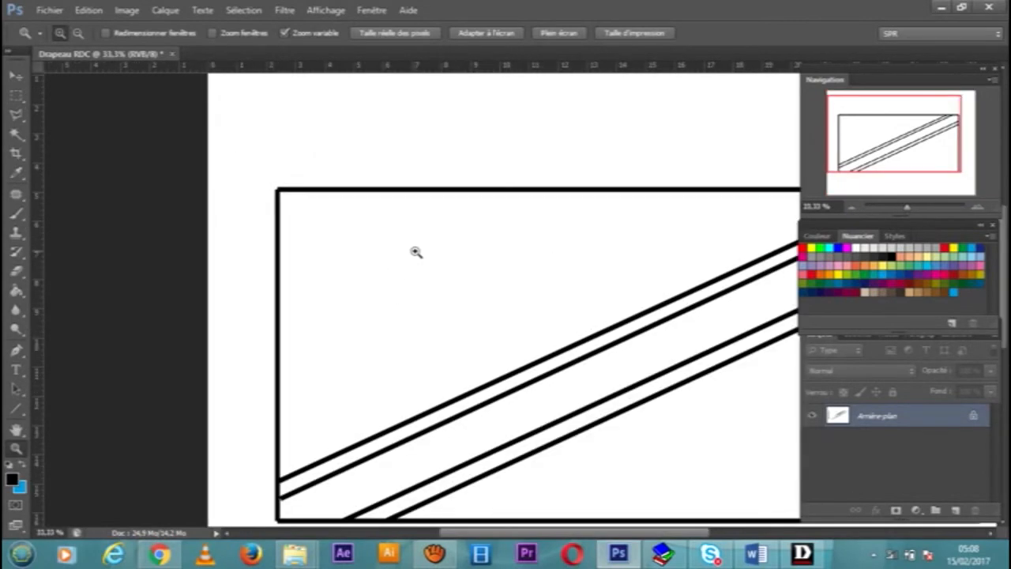
{"action": "left_click", "coordinate": [16, 409]}
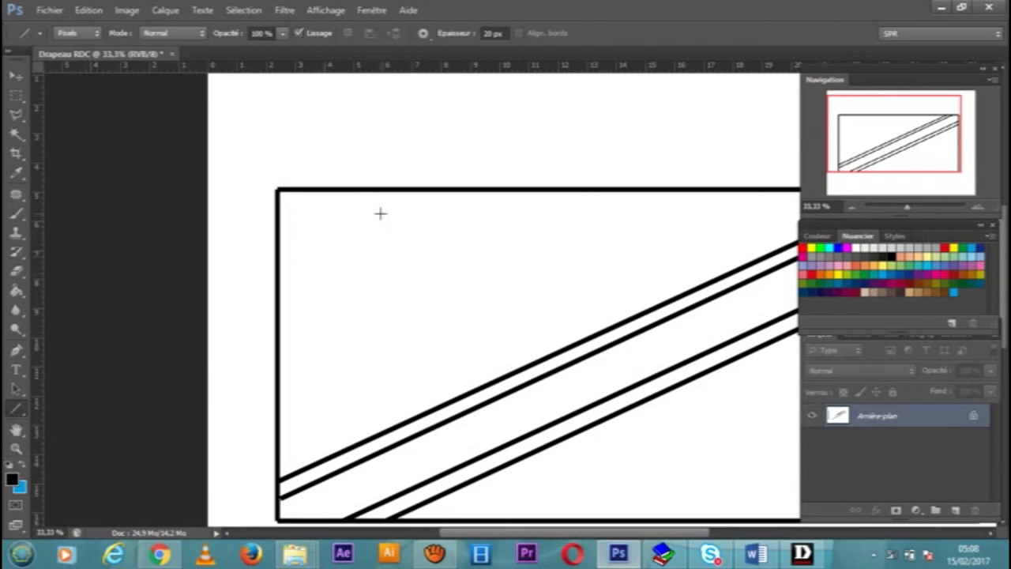
{"action": "left_click_drag", "start_coordinate": [380, 212], "coordinate": [397, 245]}
{"action": "left_click_drag", "start_coordinate": [398, 245], "coordinate": [379, 213]}
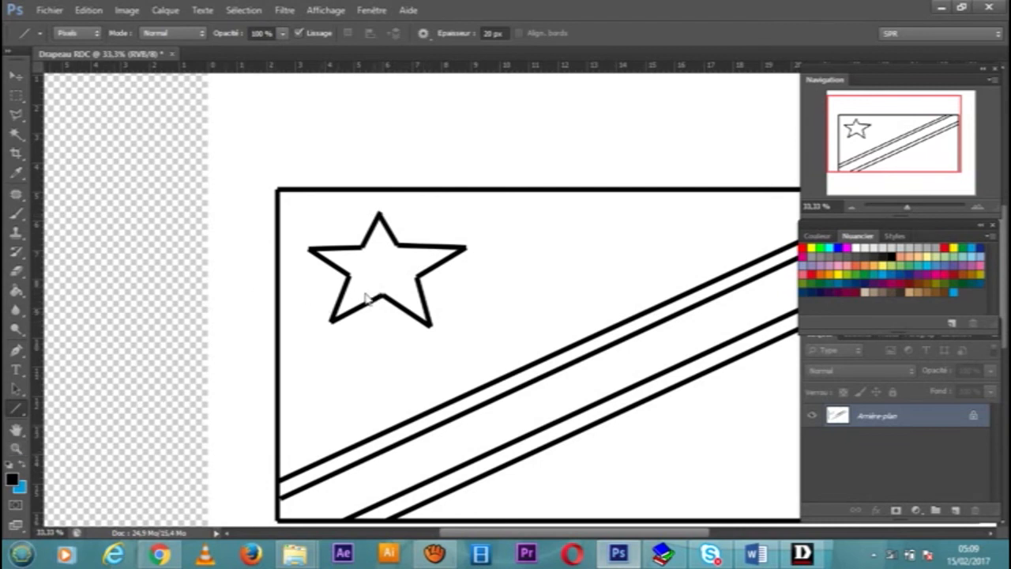
{"action": "left_click", "coordinate": [18, 449]}
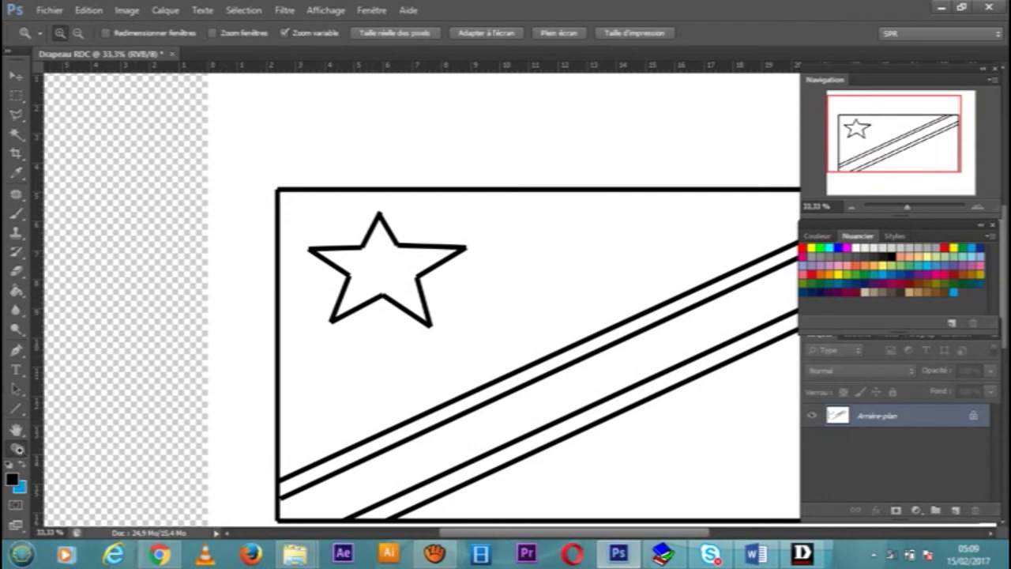
{"action": "left_click", "coordinate": [19, 409]}
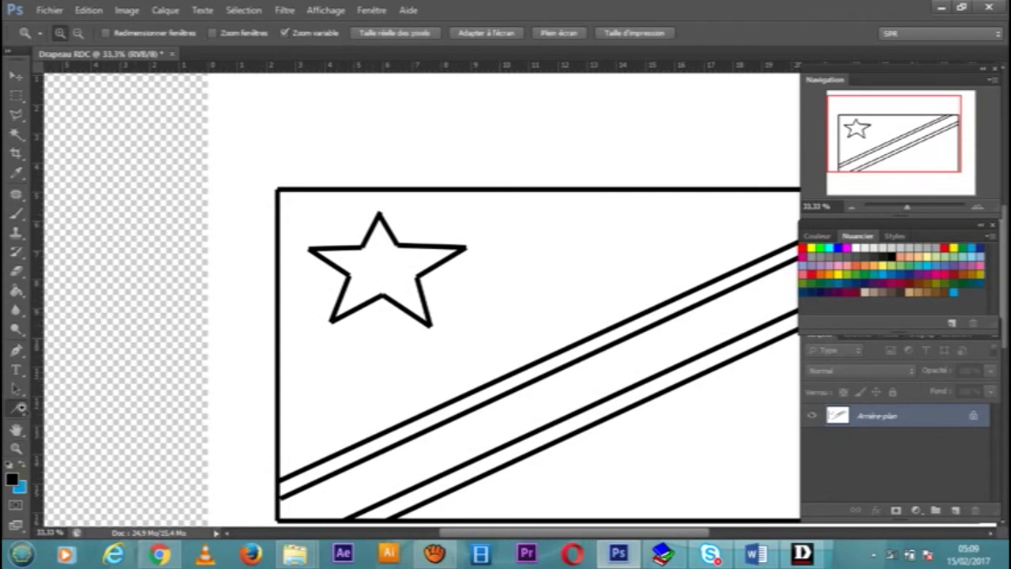
{"action": "left_click_drag", "start_coordinate": [19, 409], "coordinate": [24, 412]}
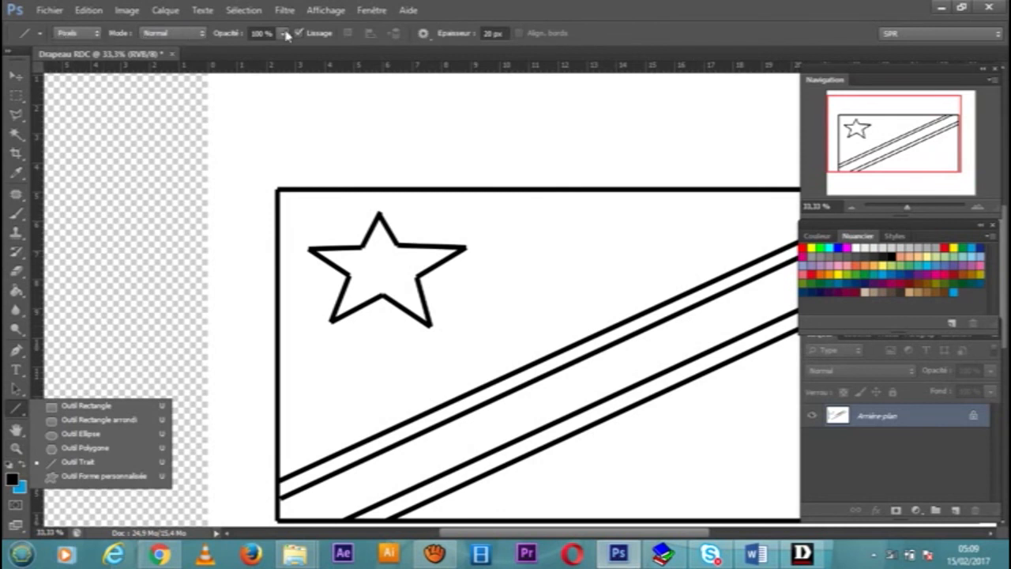
- Fill the lower-right and upper-left fields of the flag with light blue using the Paint Bucket, leaving the star and bands unfilled
{"action": "left_click", "coordinate": [13, 451]}
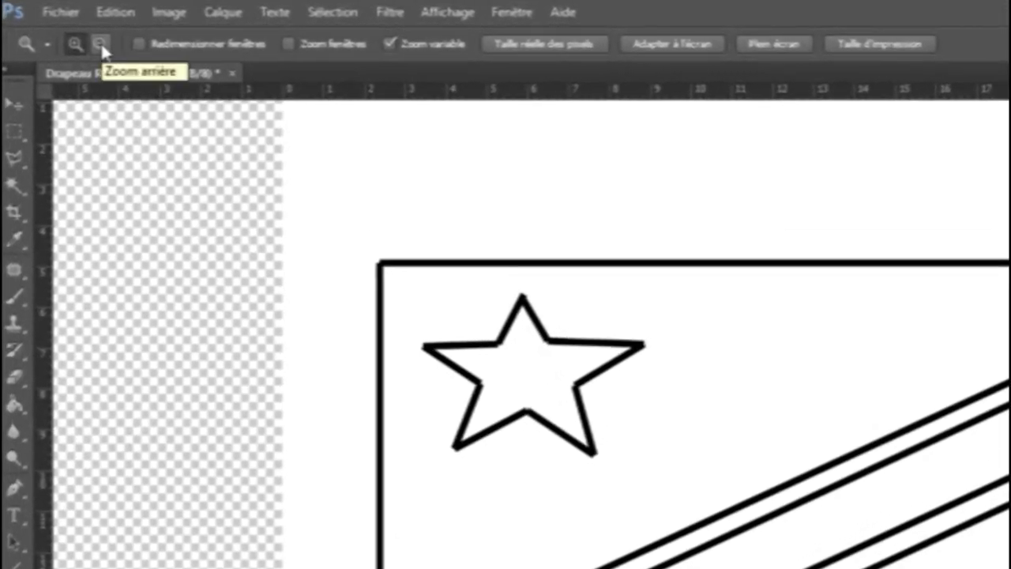
{"action": "left_click", "coordinate": [103, 44]}
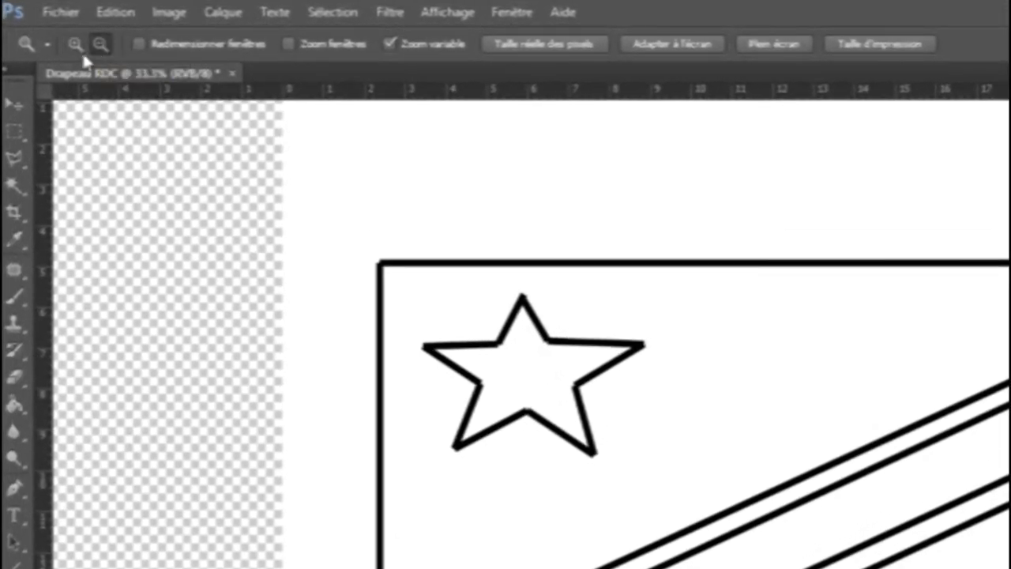
{"action": "left_click", "coordinate": [548, 369]}
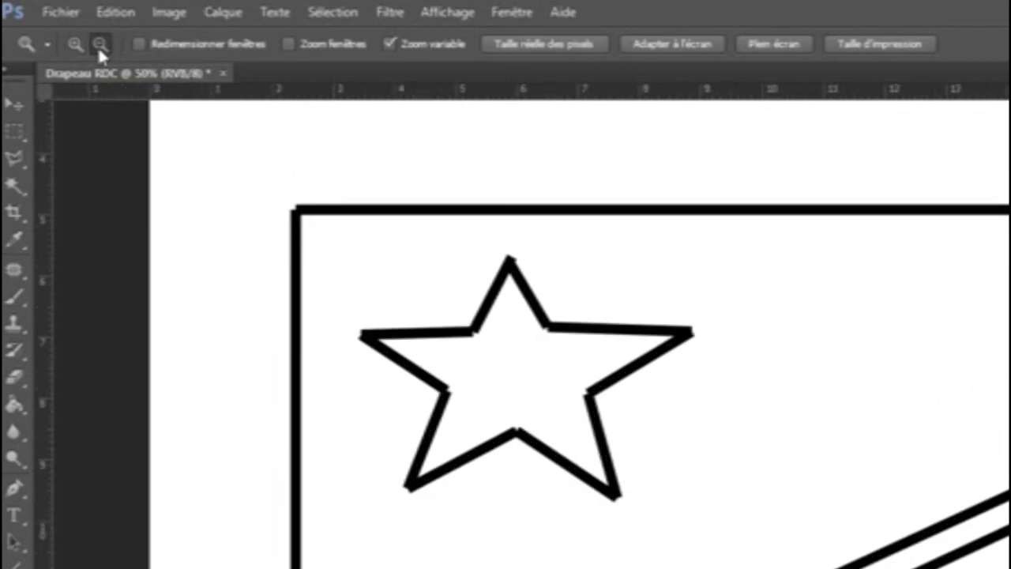
{"action": "left_click", "coordinate": [596, 373]}
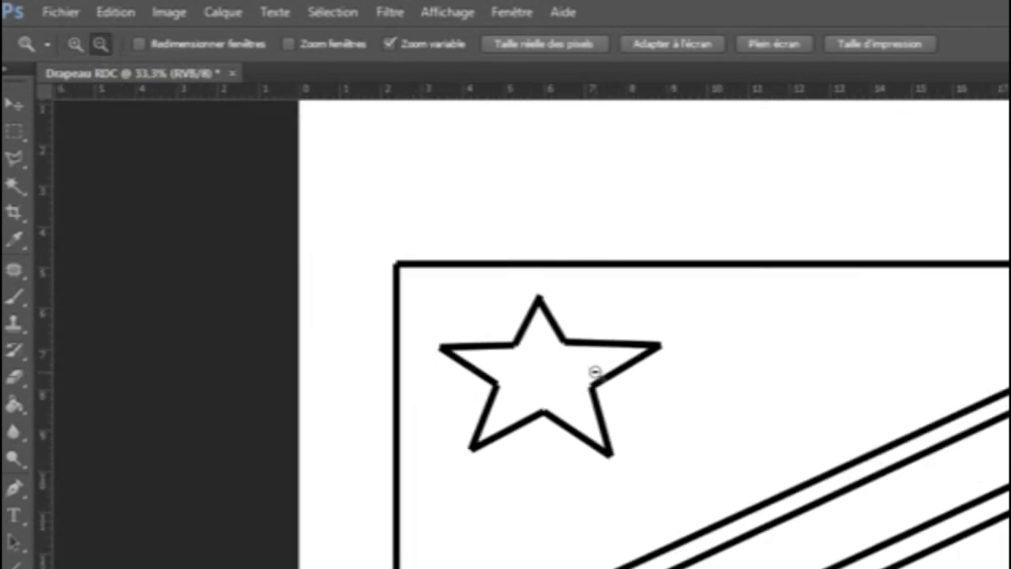
{"action": "left_click", "coordinate": [677, 388]}
{"action": "left_click", "coordinate": [756, 408]}
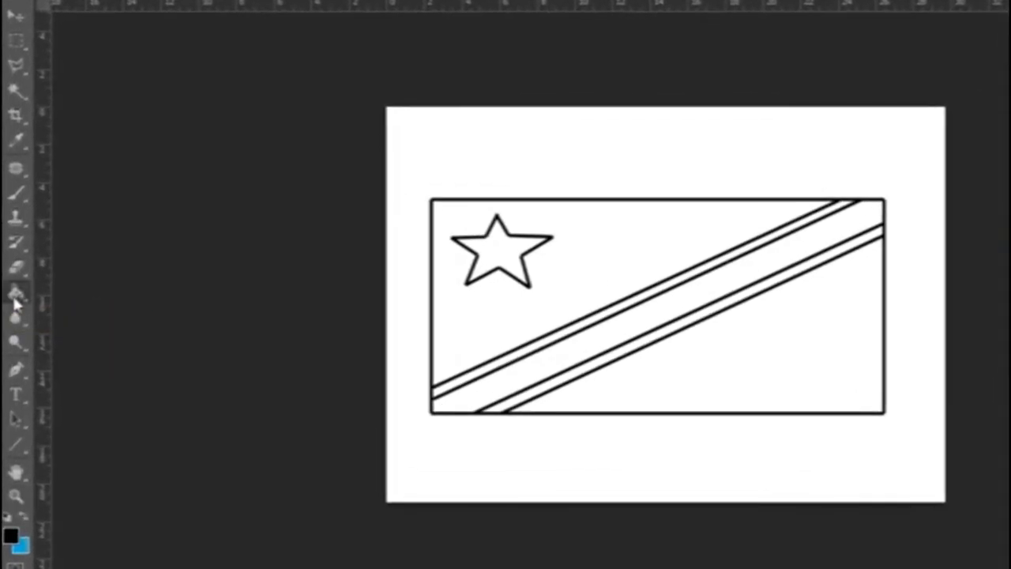
{"action": "left_click", "coordinate": [16, 295]}
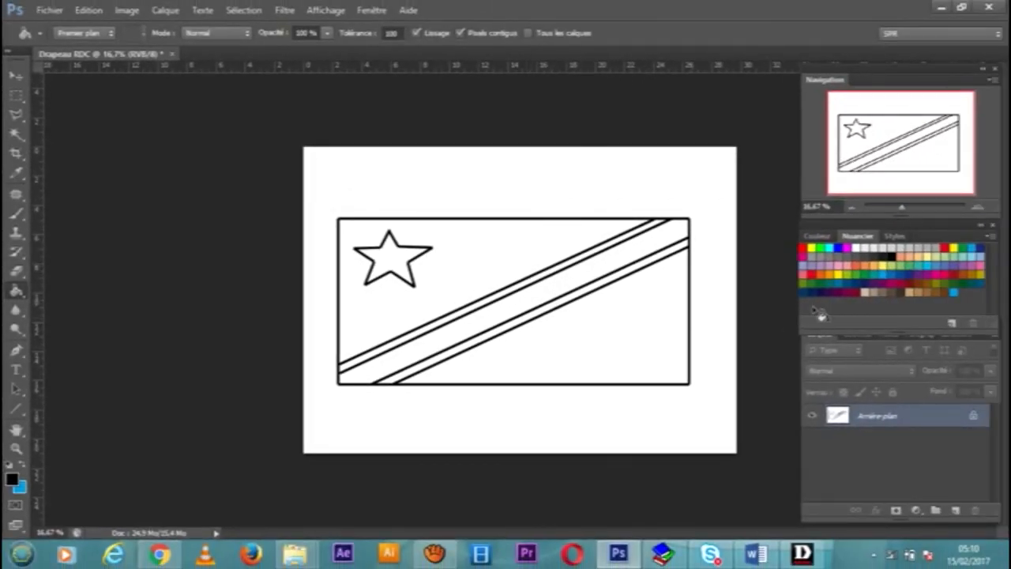
{"action": "left_click", "coordinate": [925, 264]}
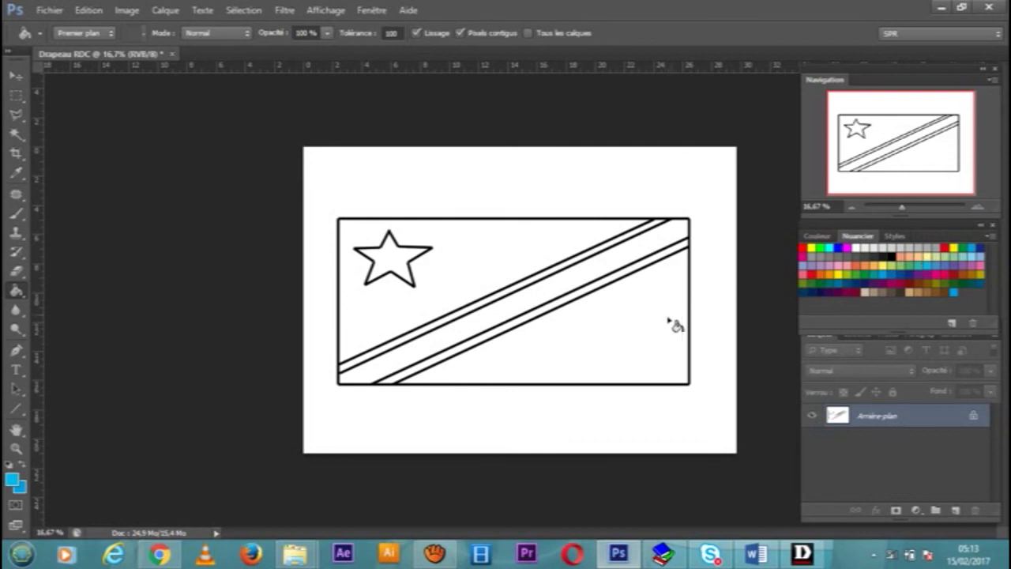
{"action": "left_click", "coordinate": [597, 338]}
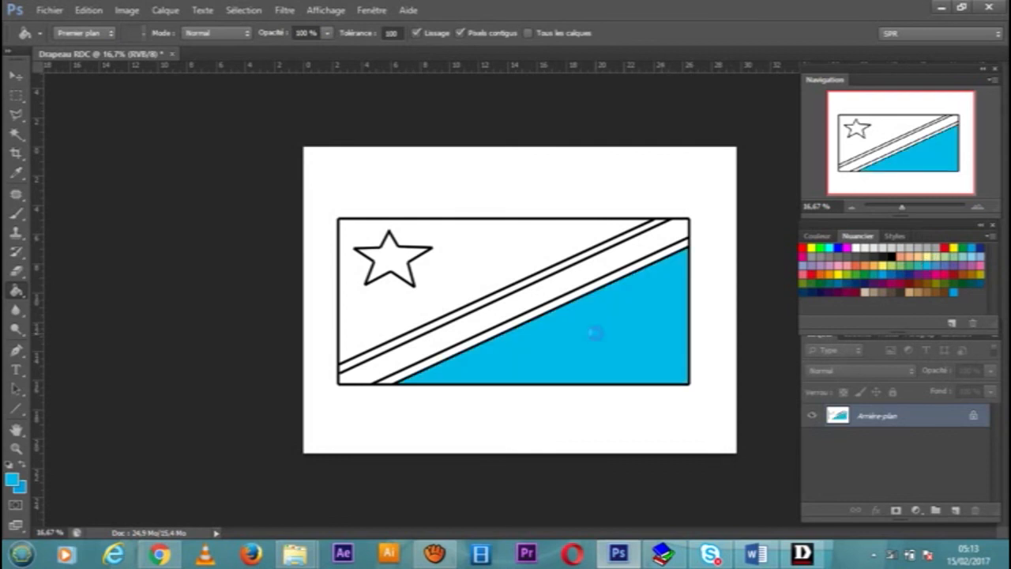
{"action": "left_click", "coordinate": [487, 260]}
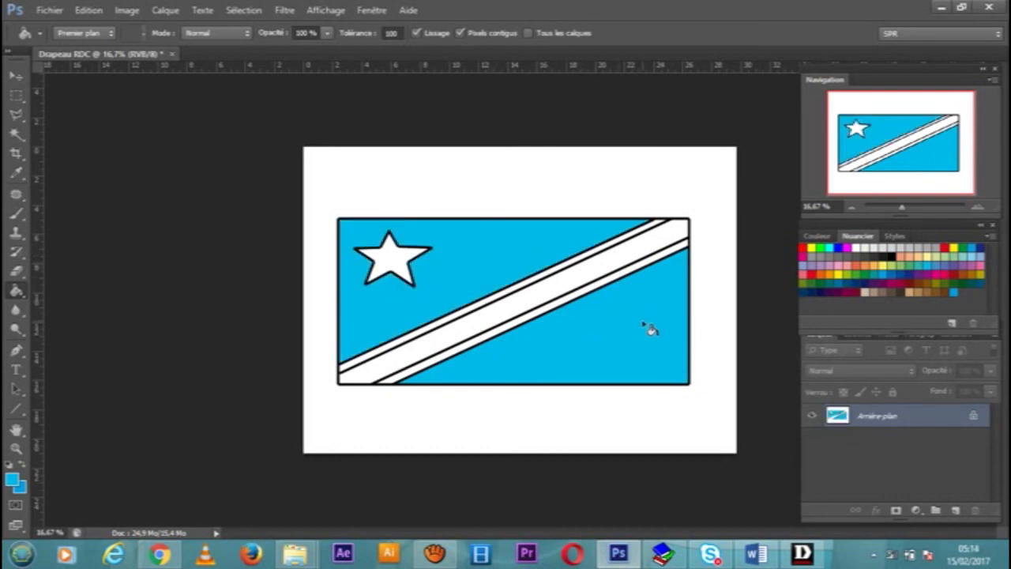
- Fill the wide central diagonal band with red, and the star and both thin diagonal stripes with yellow
{"action": "left_click", "coordinate": [804, 247]}
{"action": "left_click", "coordinate": [580, 287]}
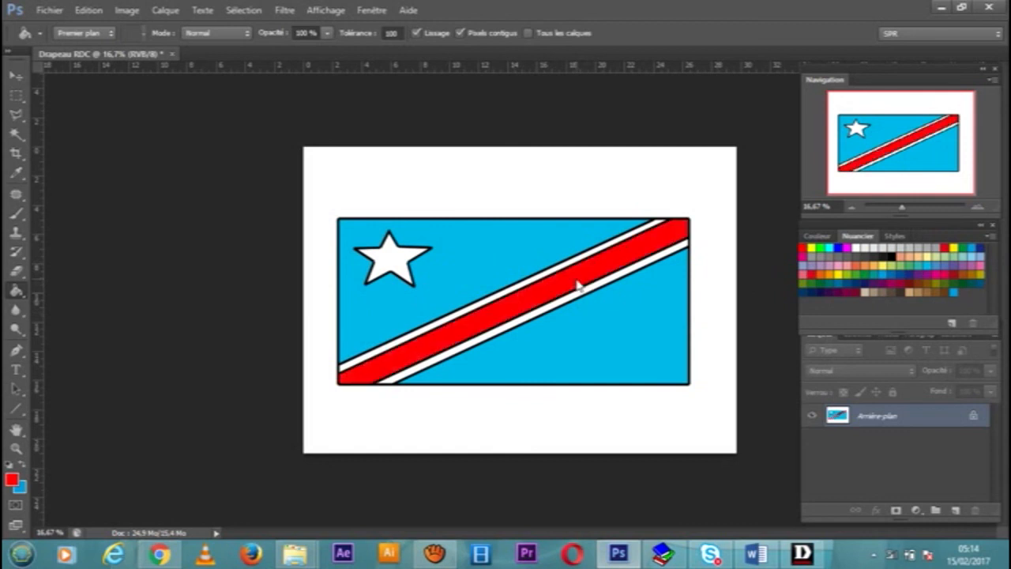
{"action": "left_click", "coordinate": [810, 247]}
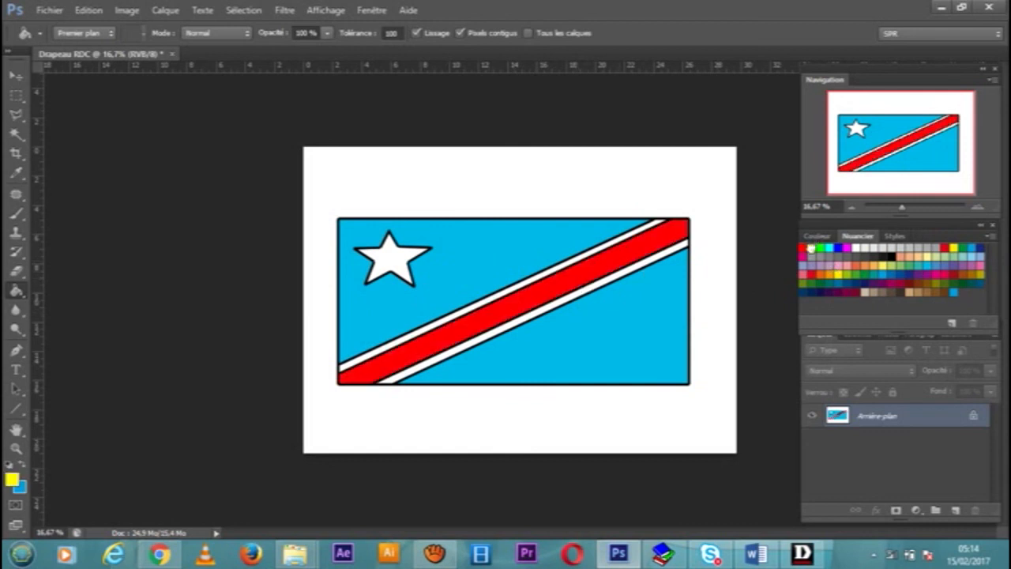
{"action": "left_click", "coordinate": [400, 265]}
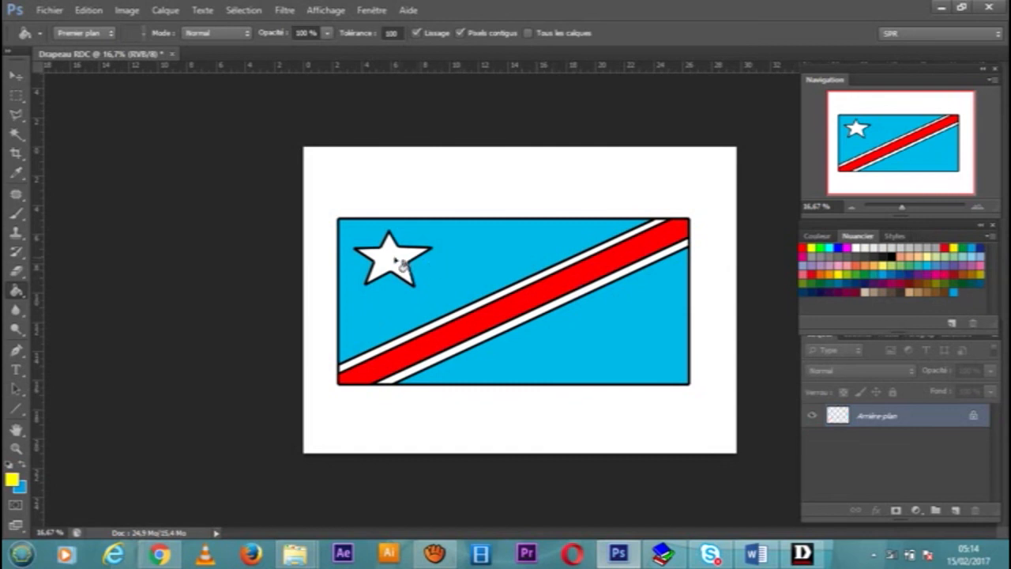
{"action": "left_click", "coordinate": [459, 316]}
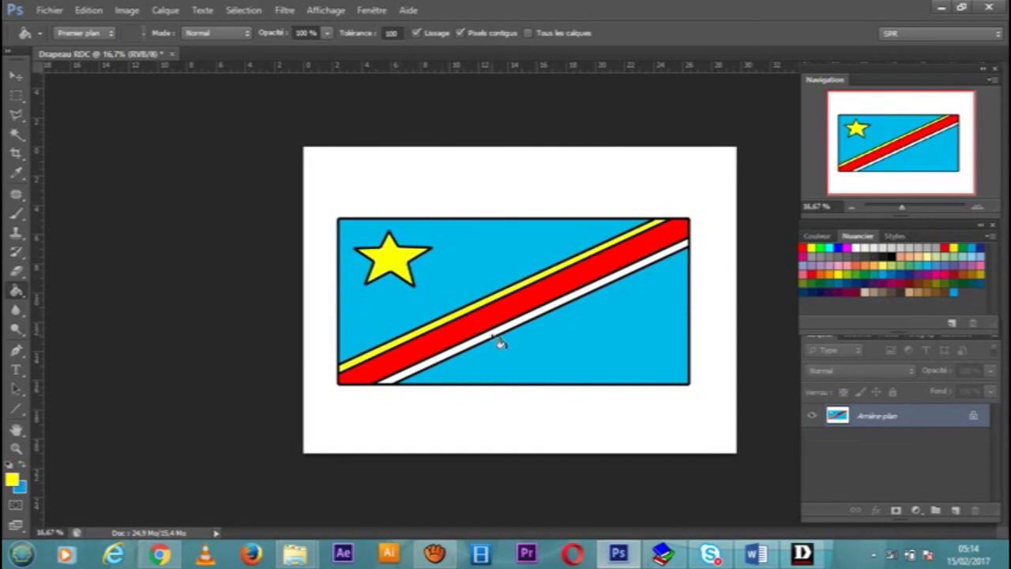
{"action": "left_click", "coordinate": [495, 337]}
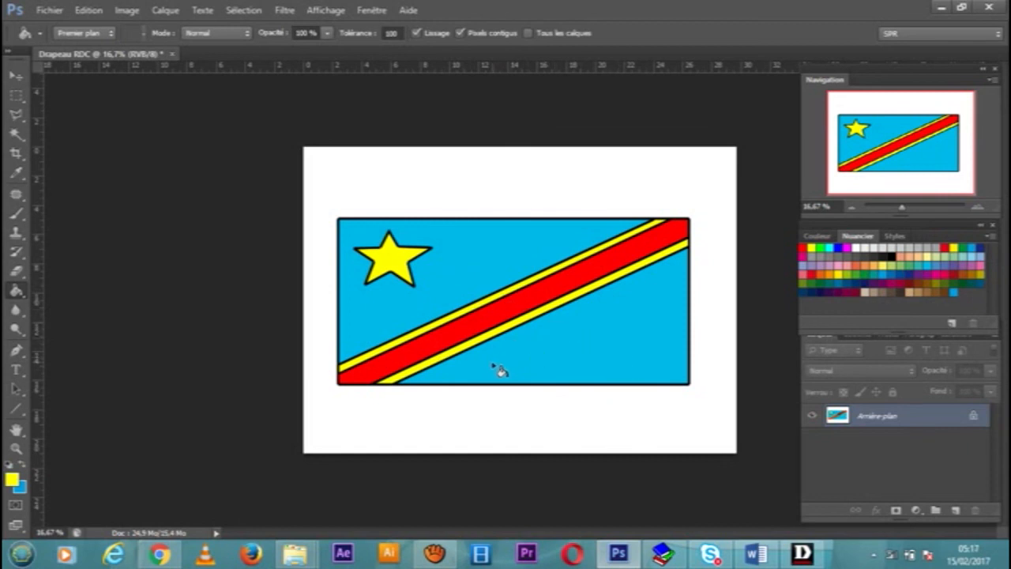
{"action": "left_click", "coordinate": [15, 411]}
{"action": "left_click", "coordinate": [19, 294]}
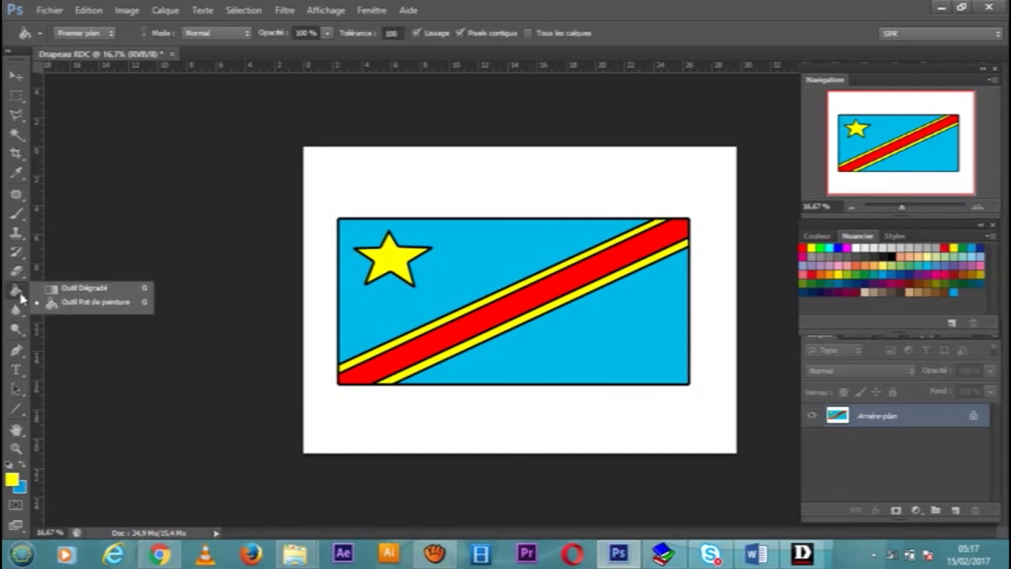
{"action": "left_click", "coordinate": [19, 79]}
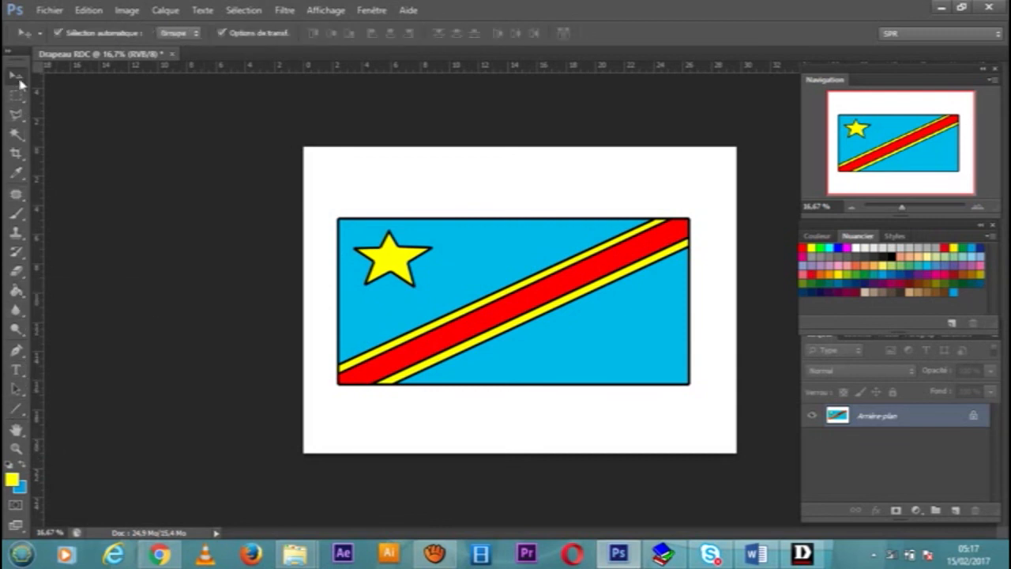
{"action": "left_click", "coordinate": [20, 451]}
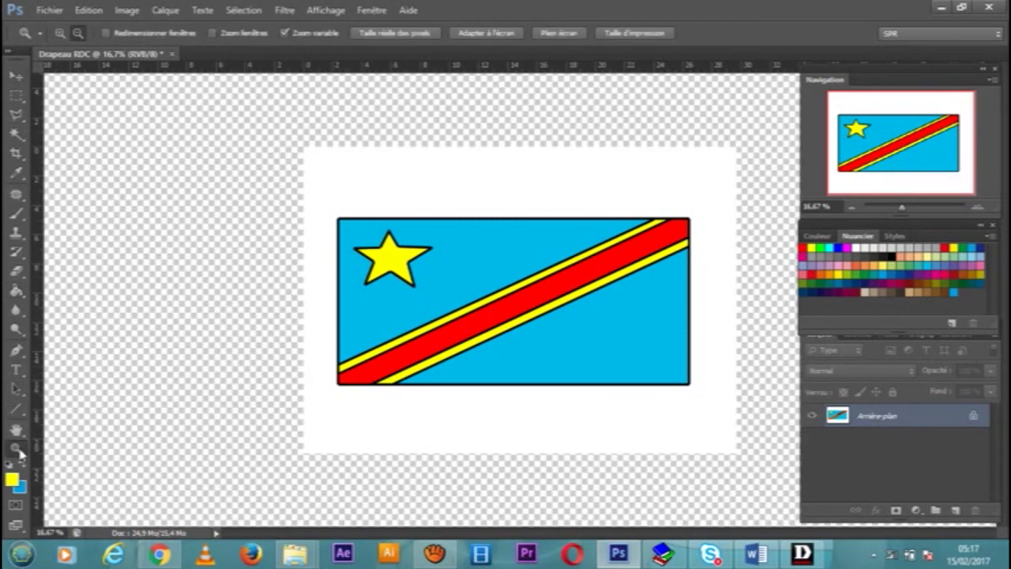
{"action": "left_click", "coordinate": [19, 77]}
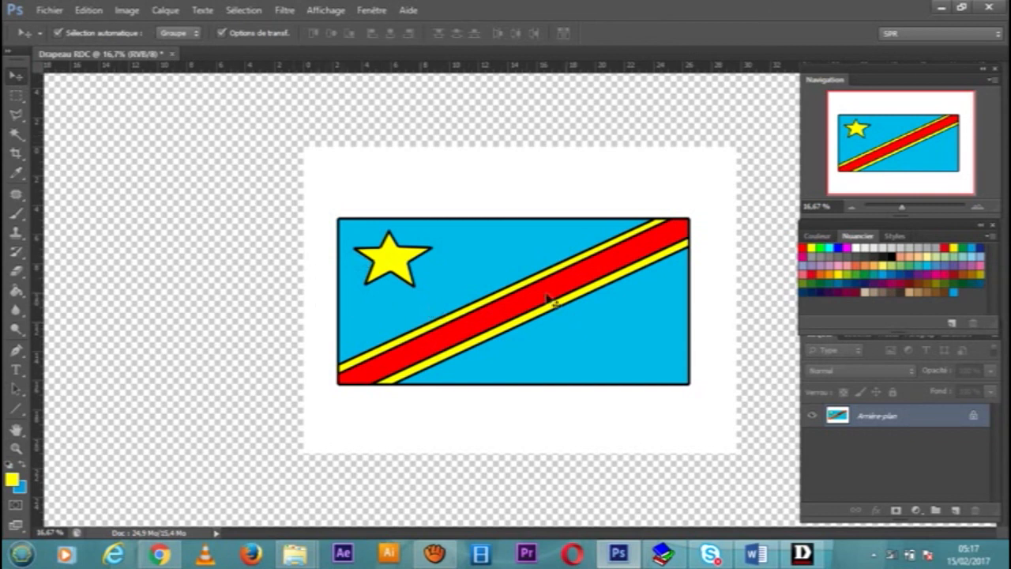
{"action": "key", "text": "z"}
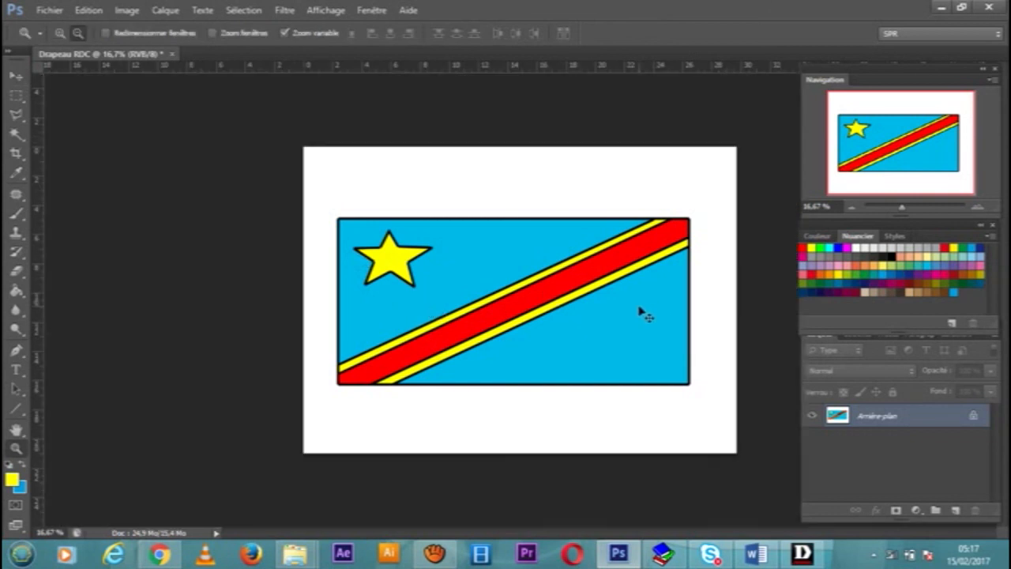